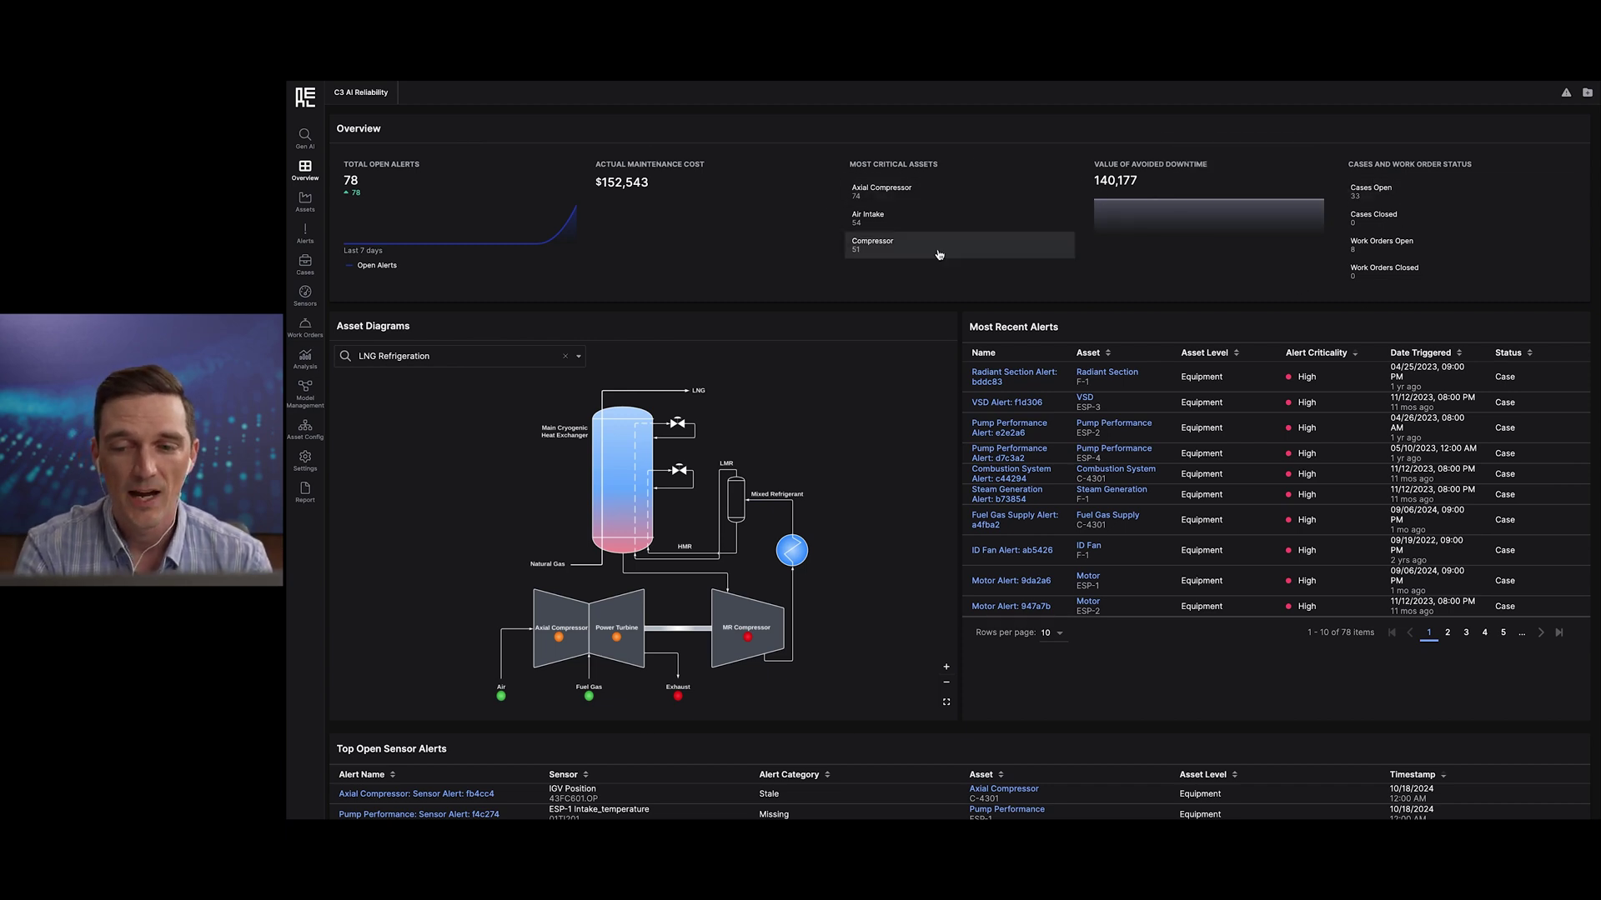
# - Open the Combustion System alert from the Most Recent Alerts list
pyautogui.scroll(-2, 665, 260)
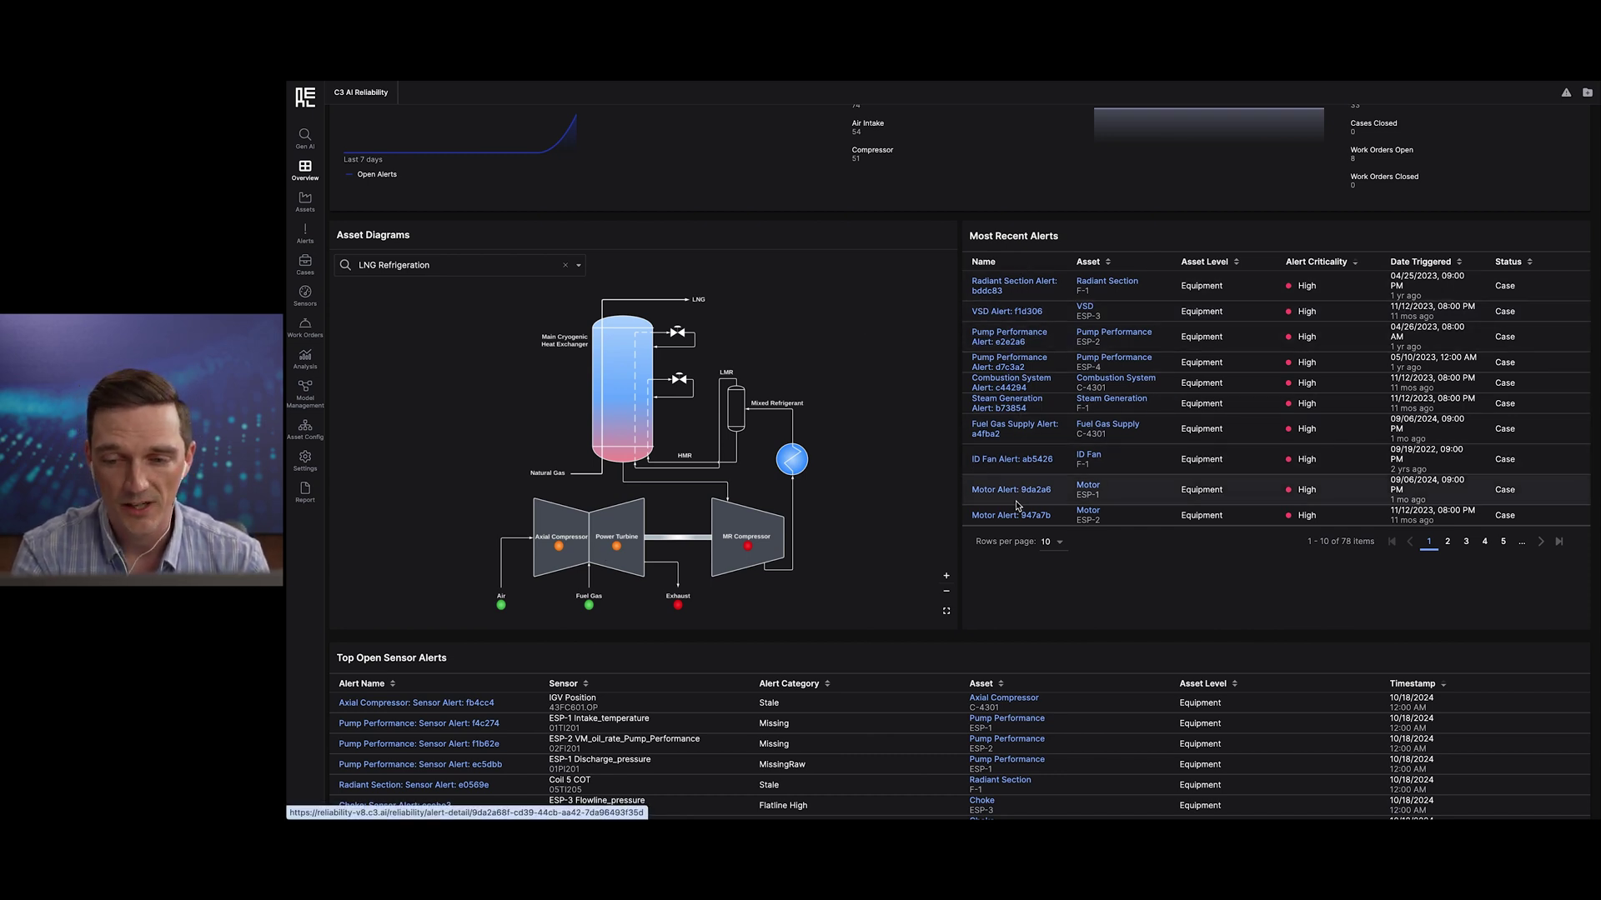
pyautogui.scroll(-2, 997, 600)
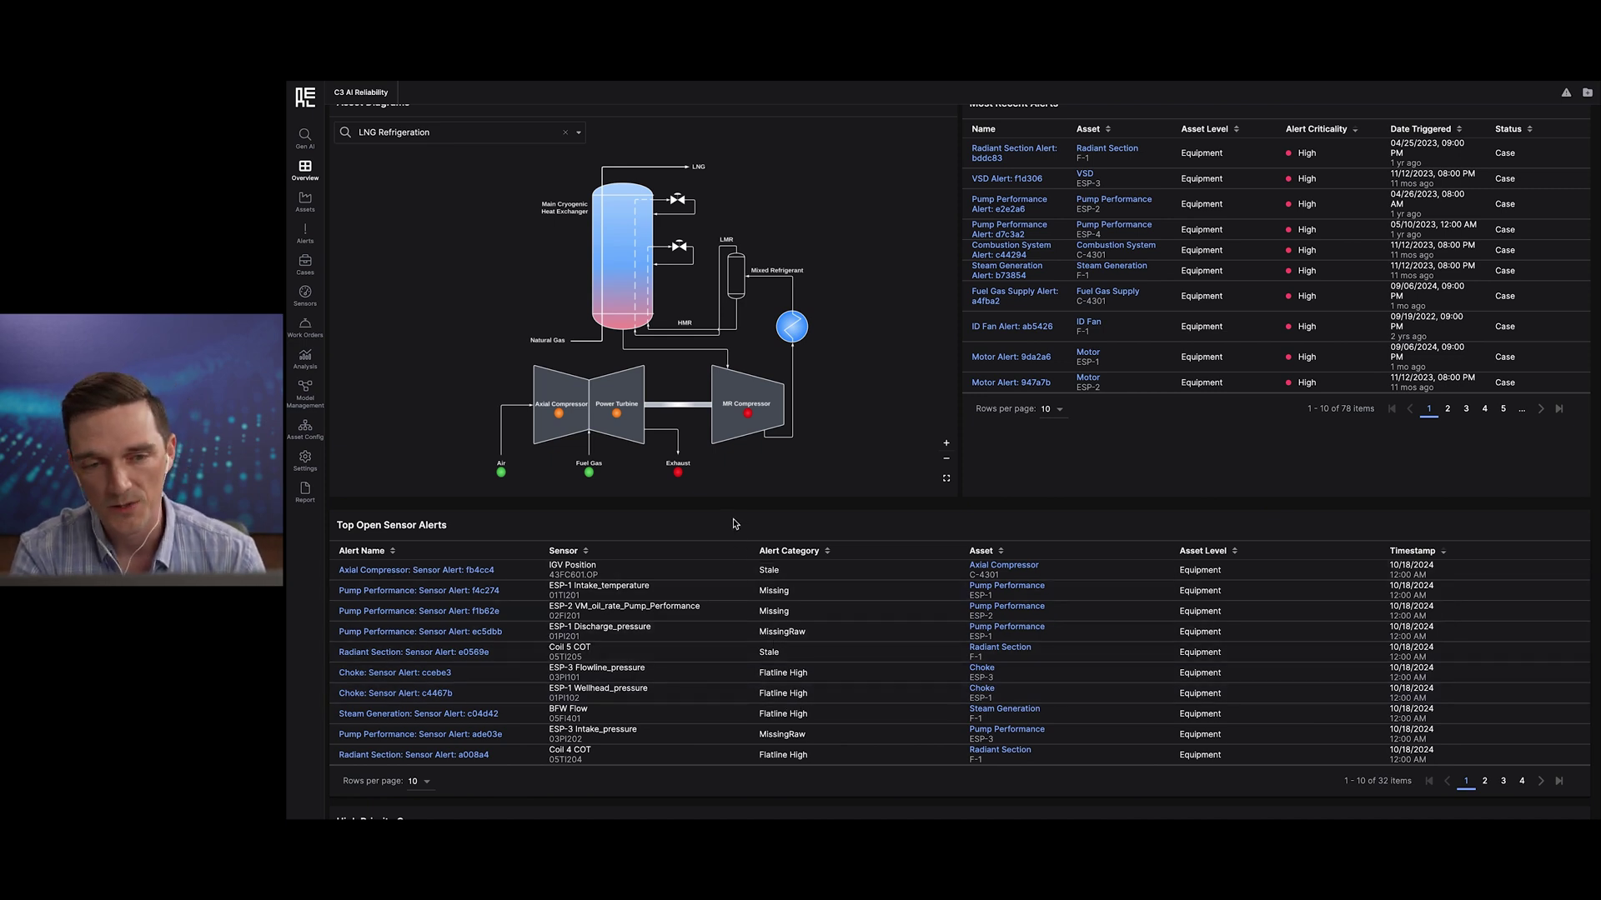
pyautogui.scroll(-3, 734, 524)
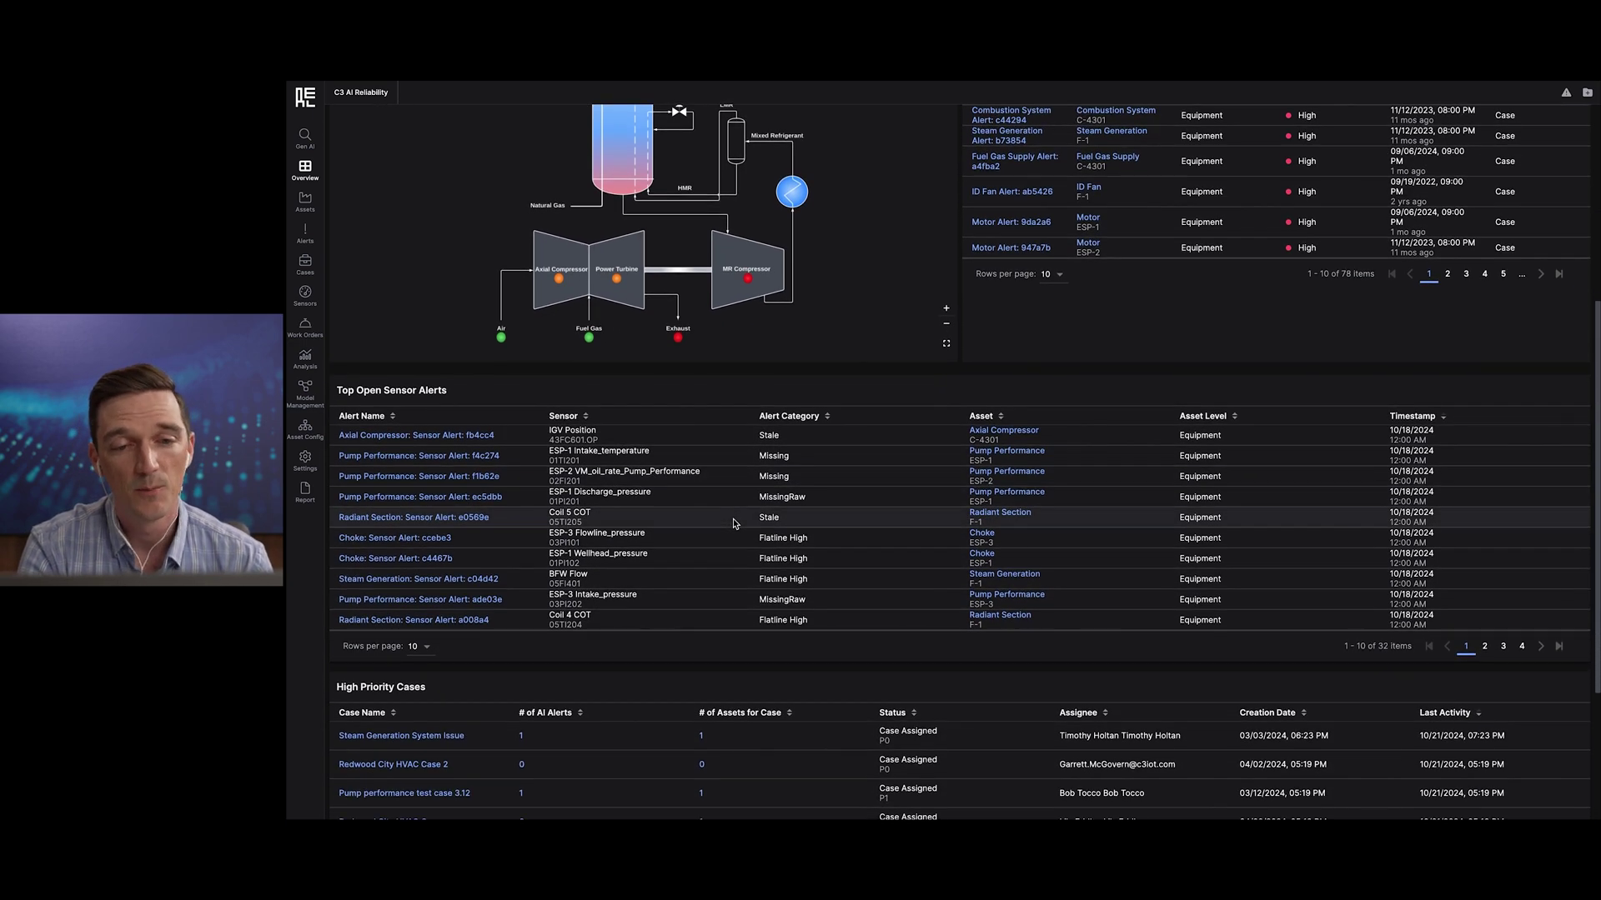
pyautogui.scroll(-5, 733, 524)
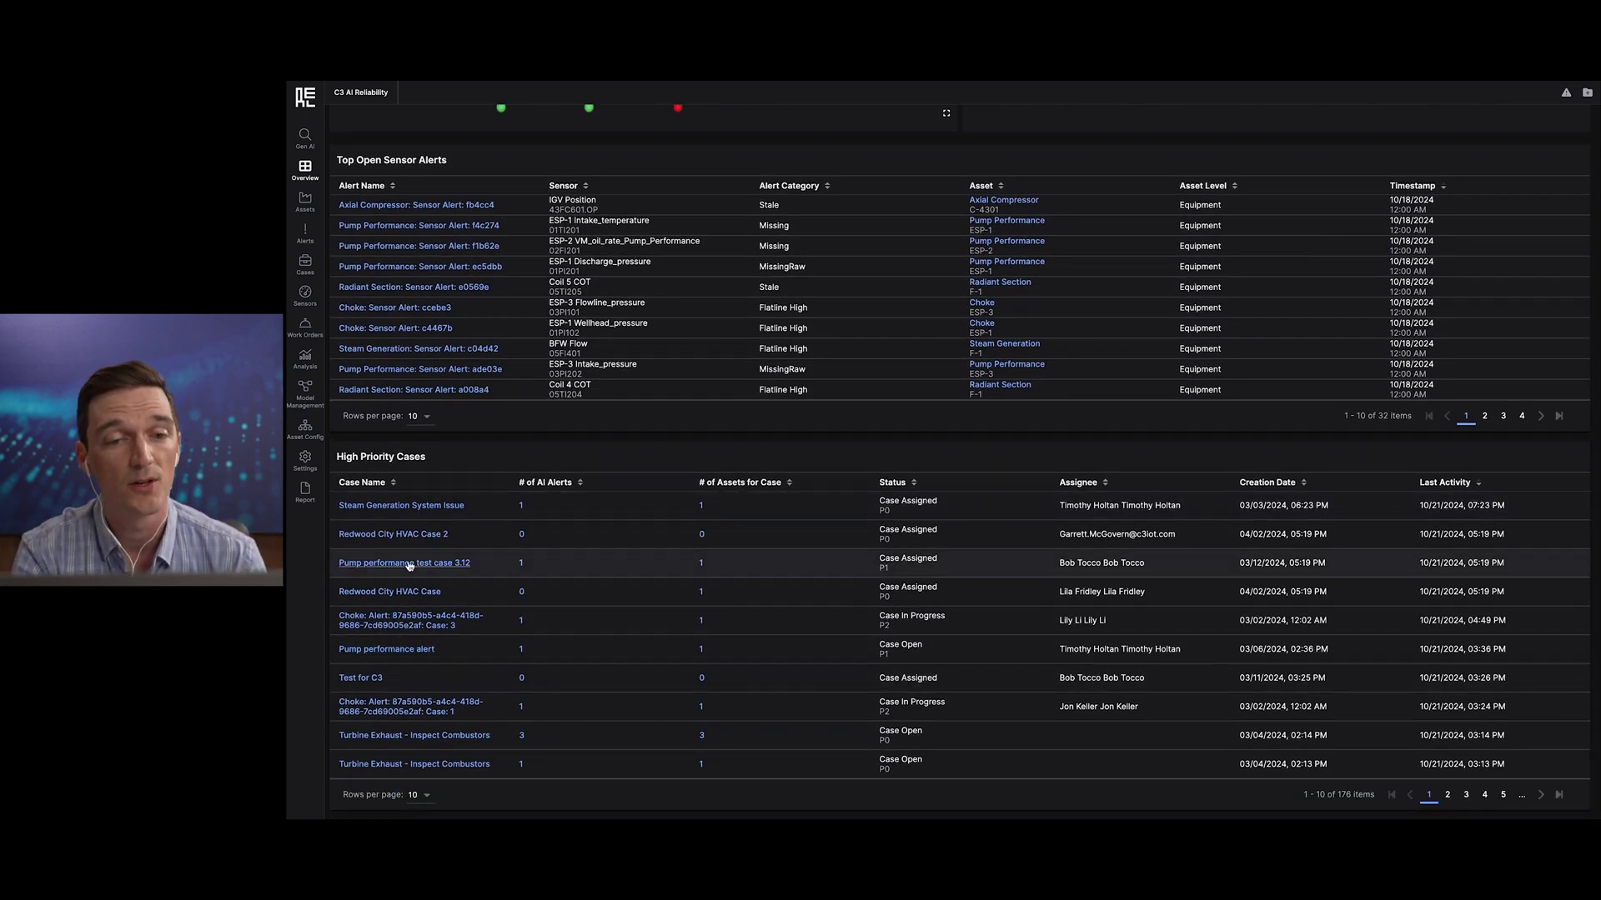
pyautogui.scroll(3, 436, 470)
pyautogui.scroll(2, 436, 469)
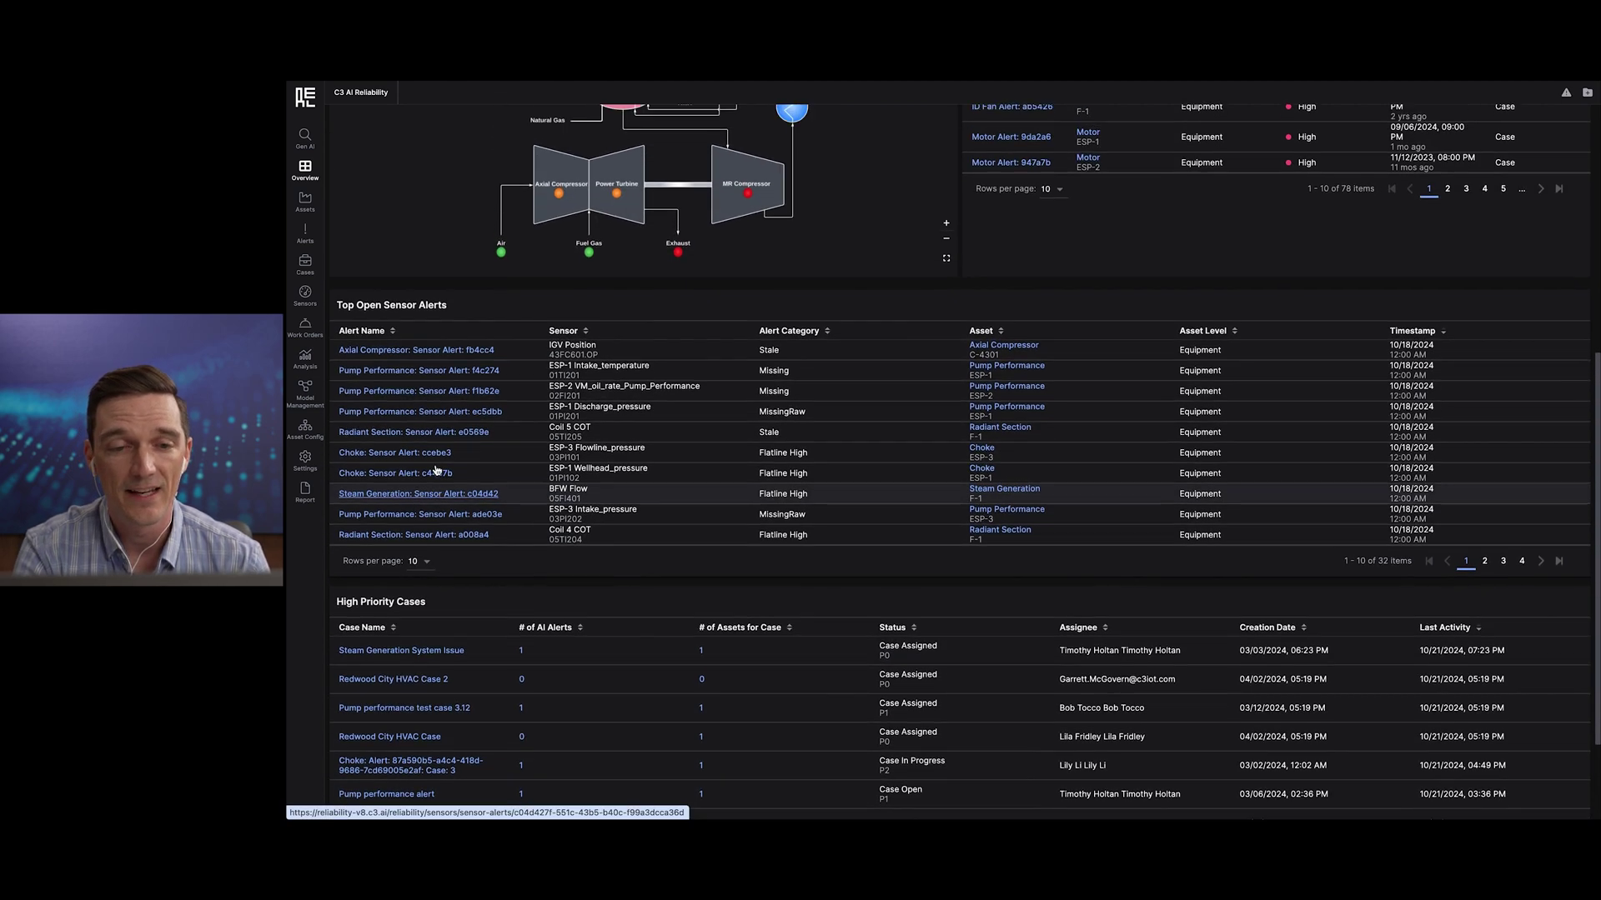
pyautogui.scroll(7, 1054, 315)
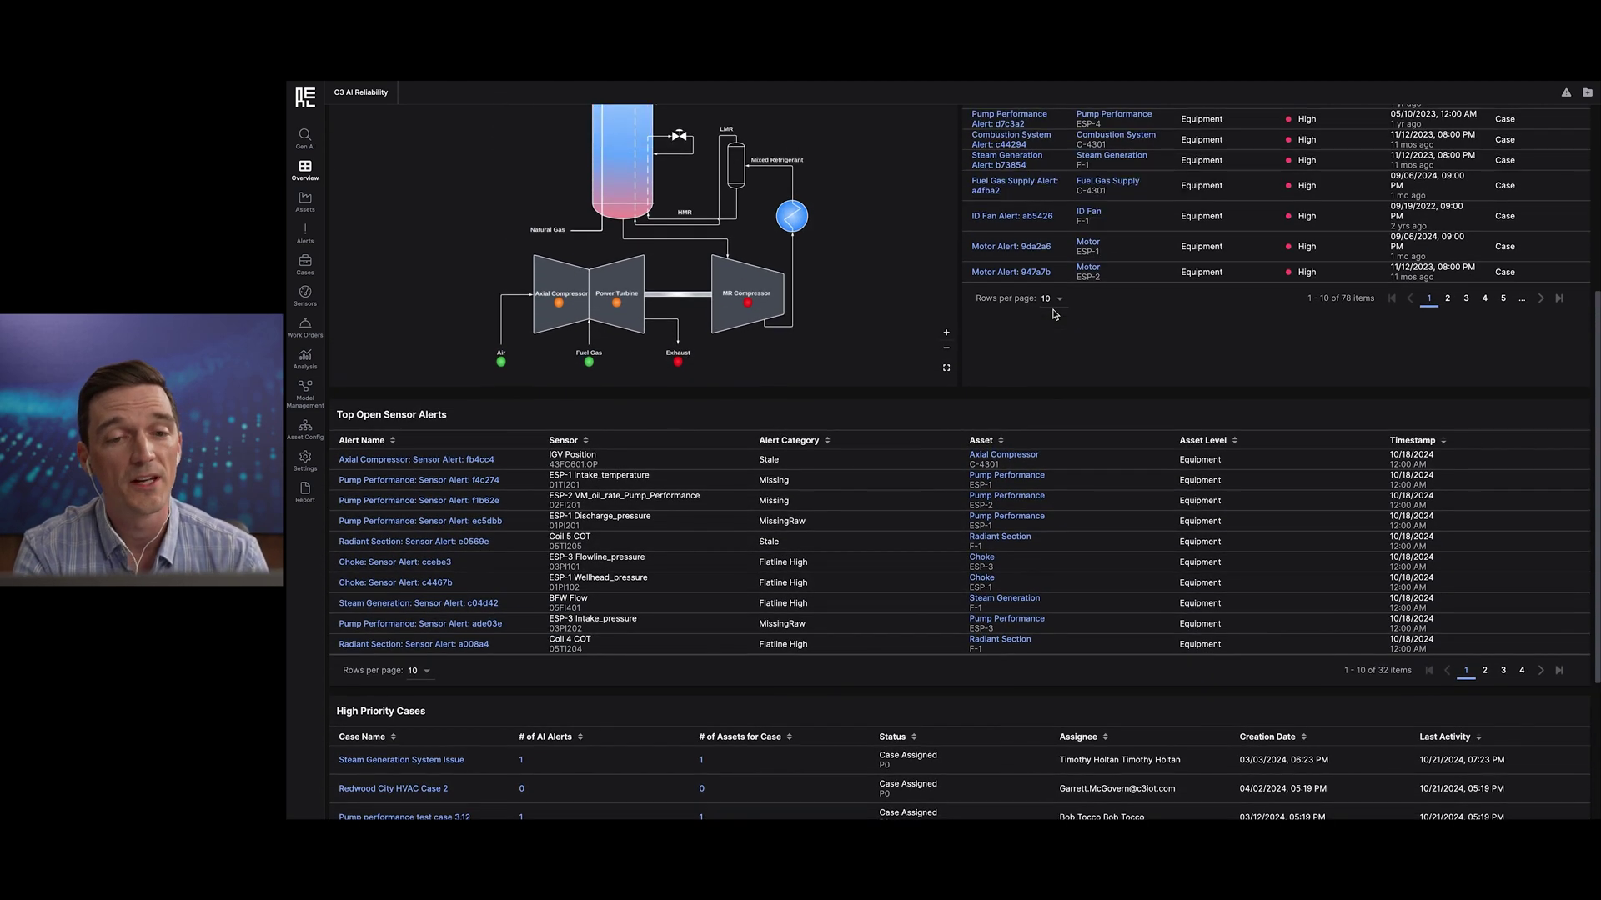
pyautogui.scroll(4, 1053, 314)
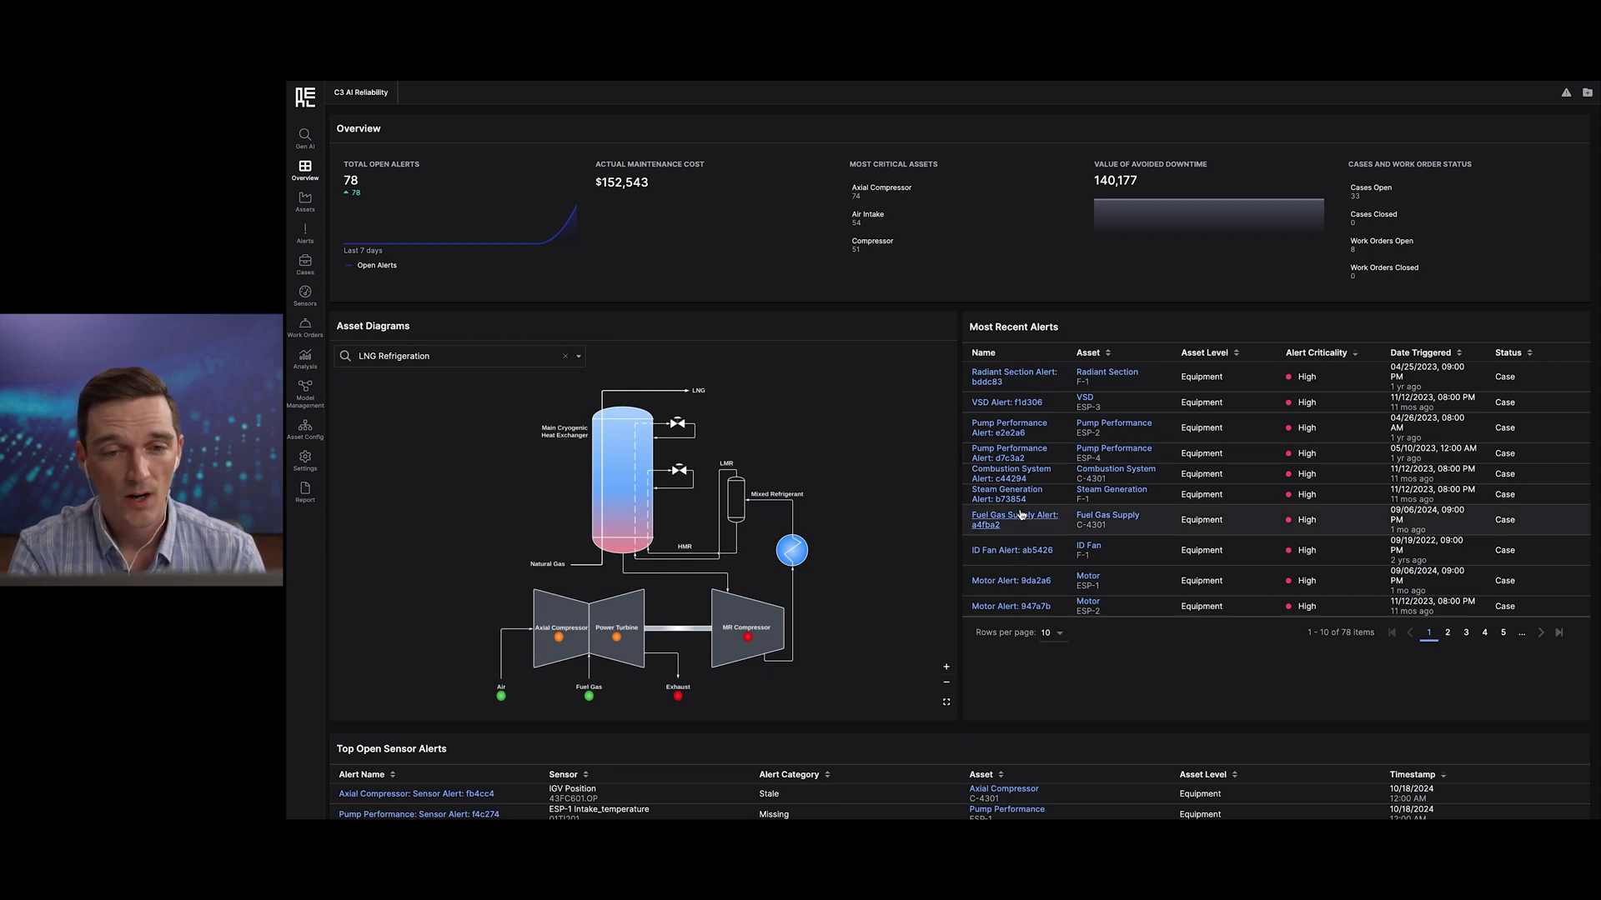
pyautogui.click(1014, 477)
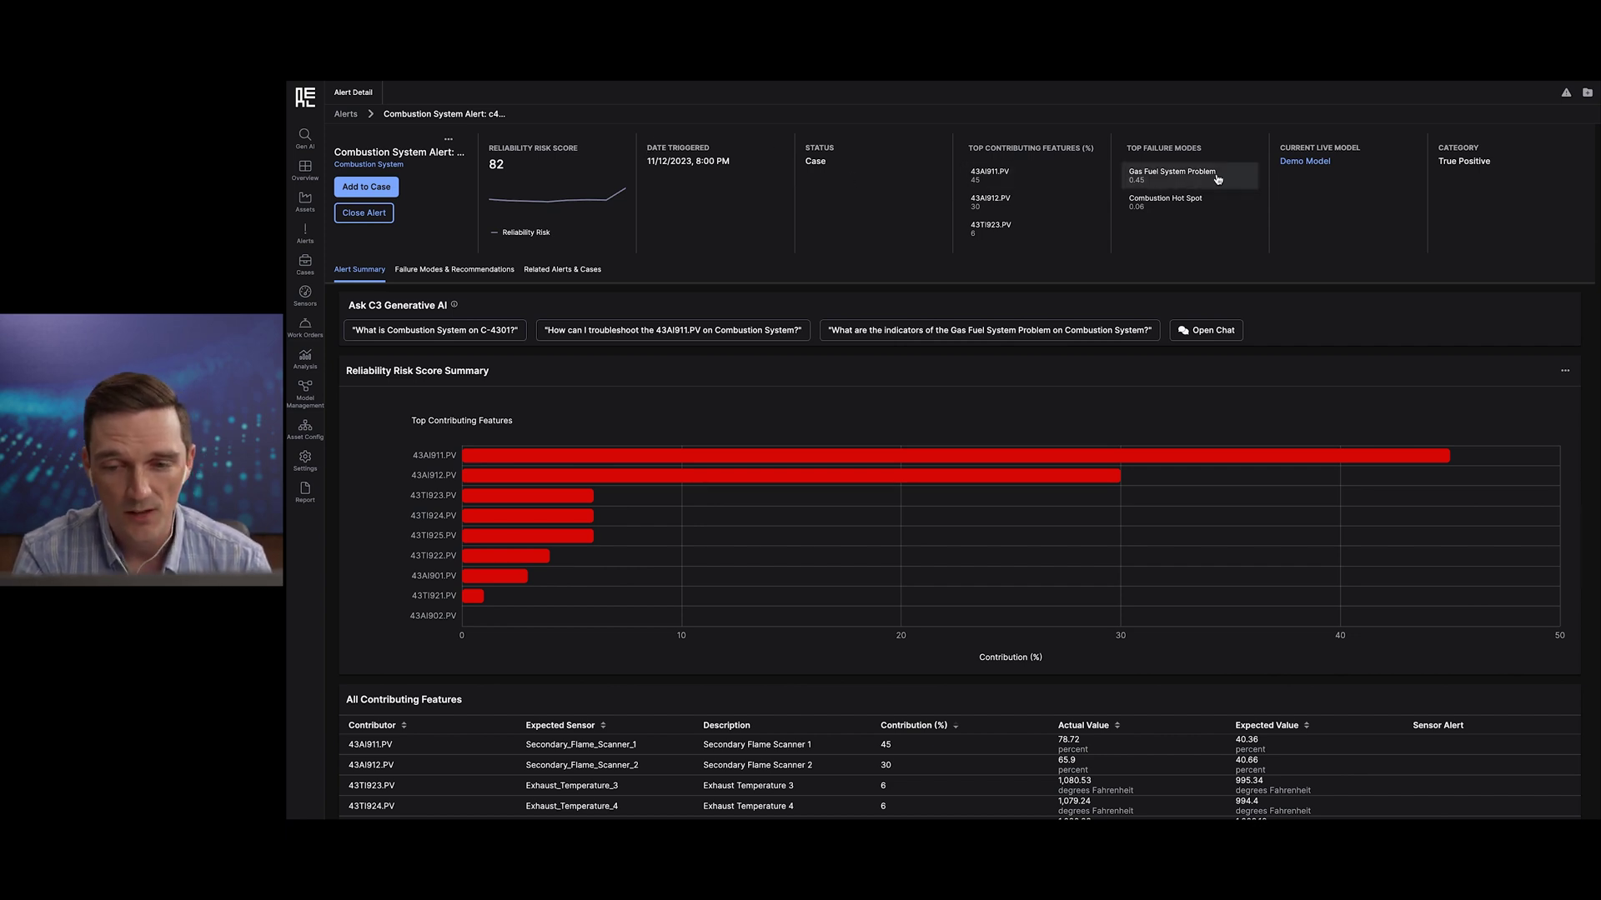
# - Review the contributing features and failure modes, then open the Gas Fuel System Problem details
pyautogui.scroll(-1, 1243, 229)
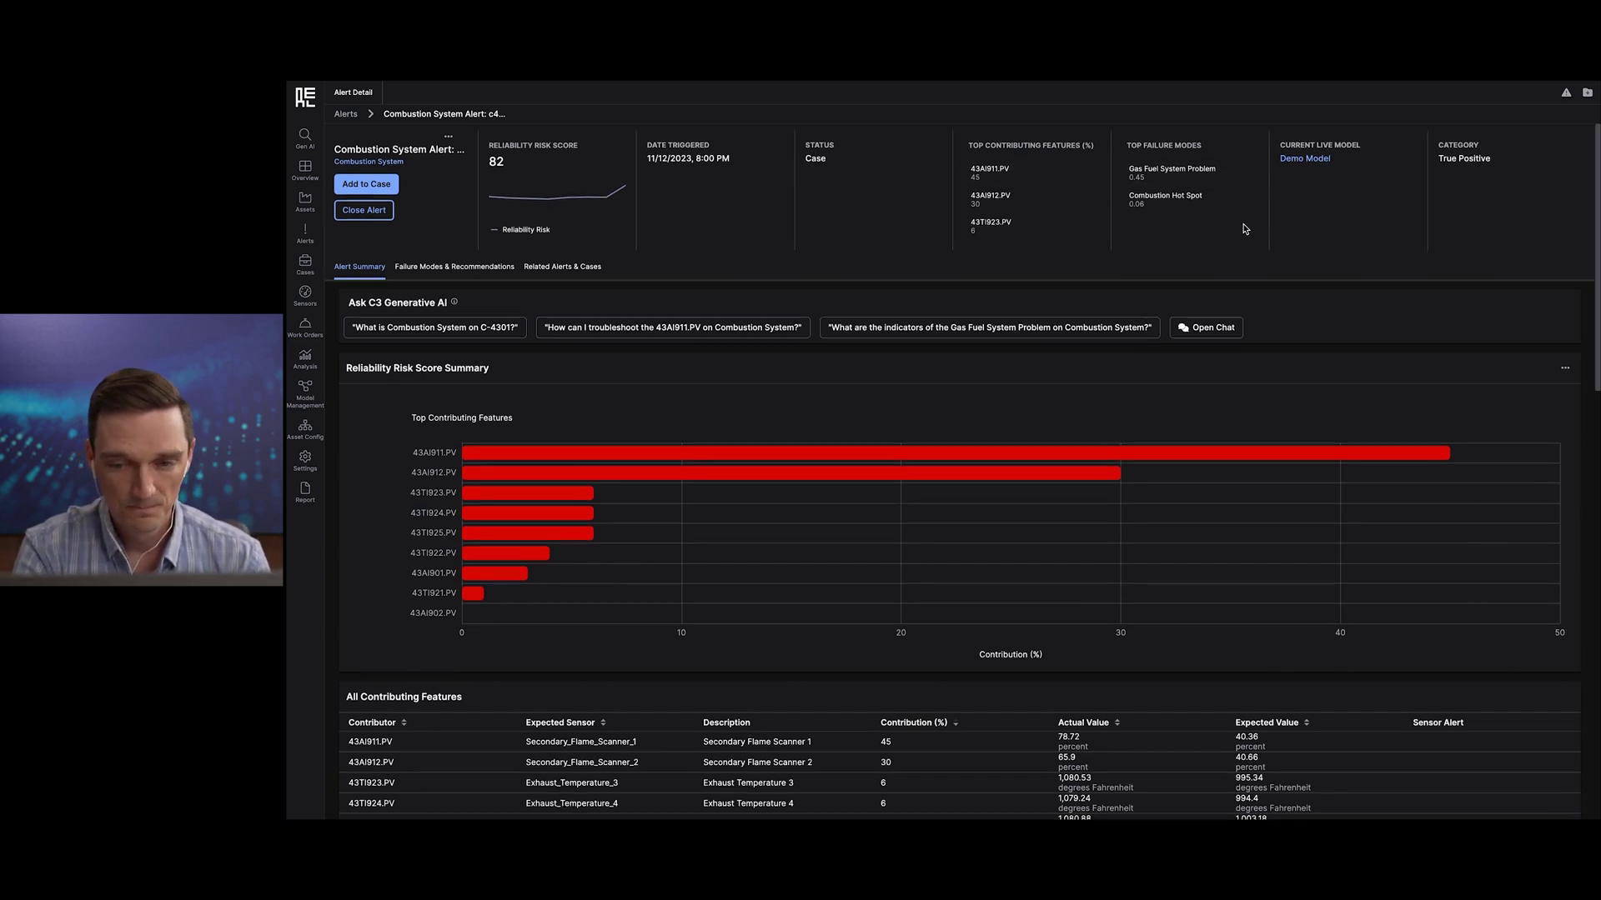
pyautogui.scroll(-1, 1243, 228)
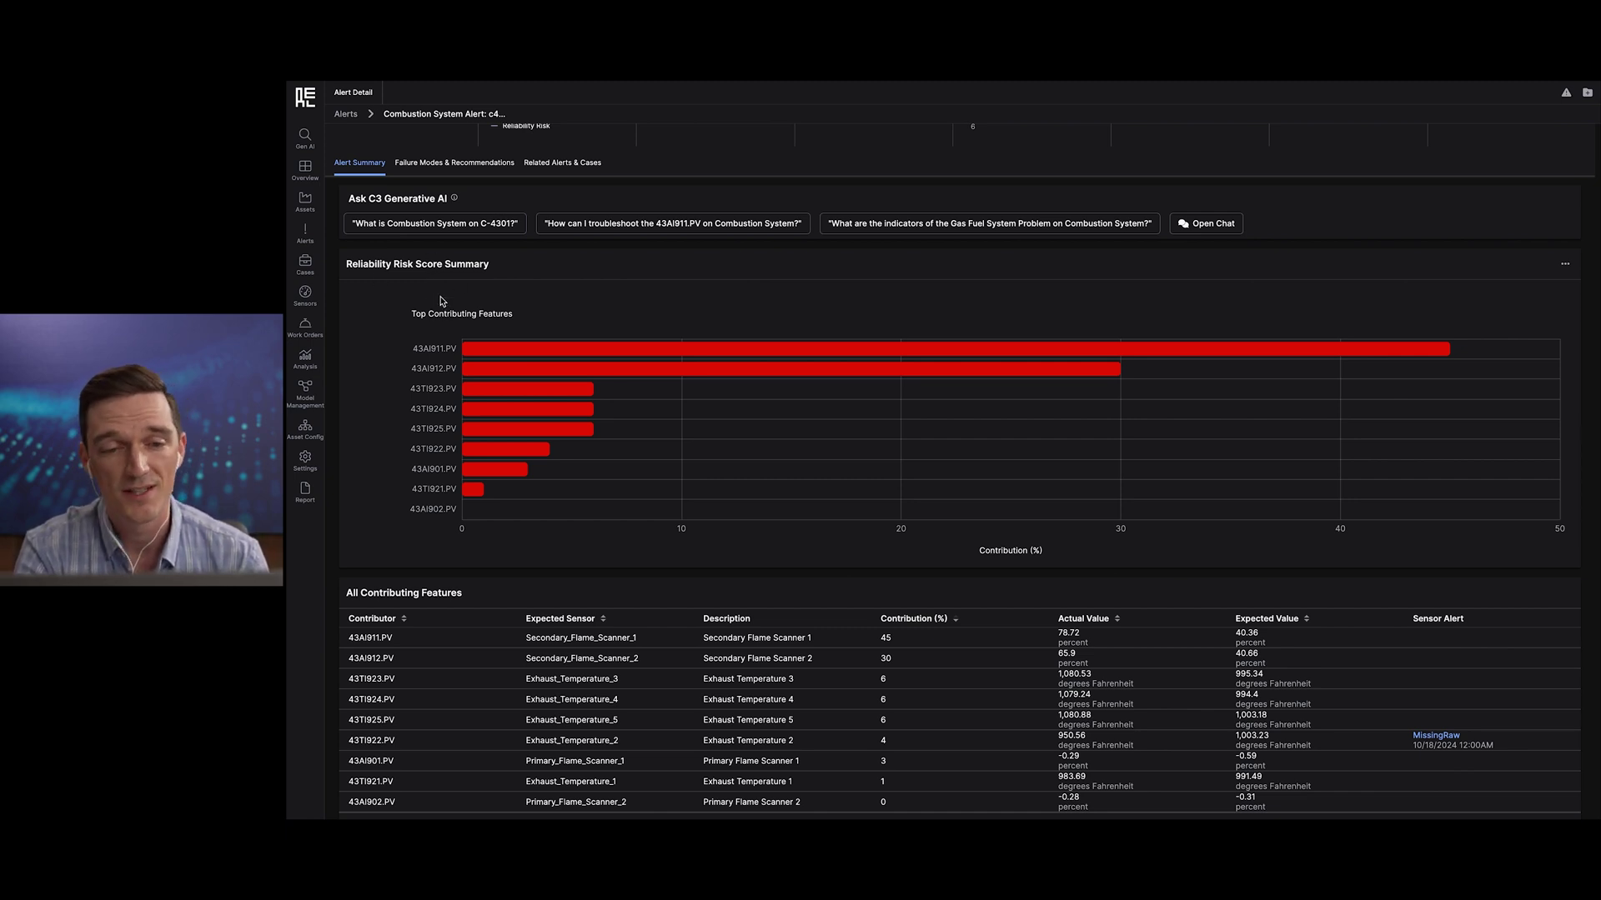
pyautogui.scroll(-2, 393, 309)
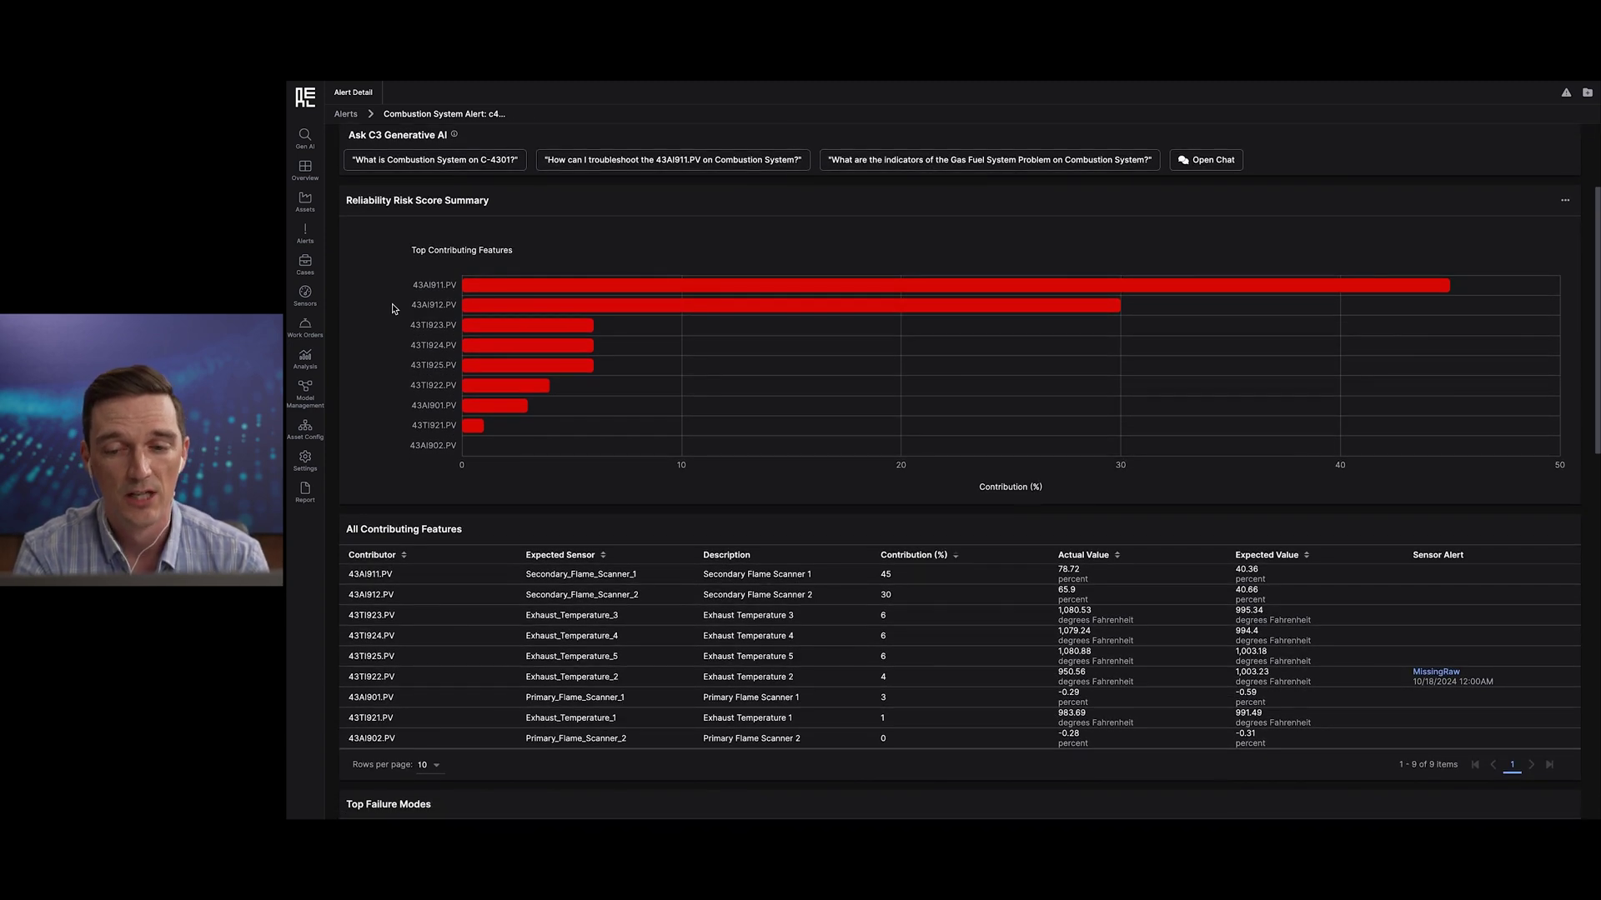
pyautogui.scroll(-2, 447, 272)
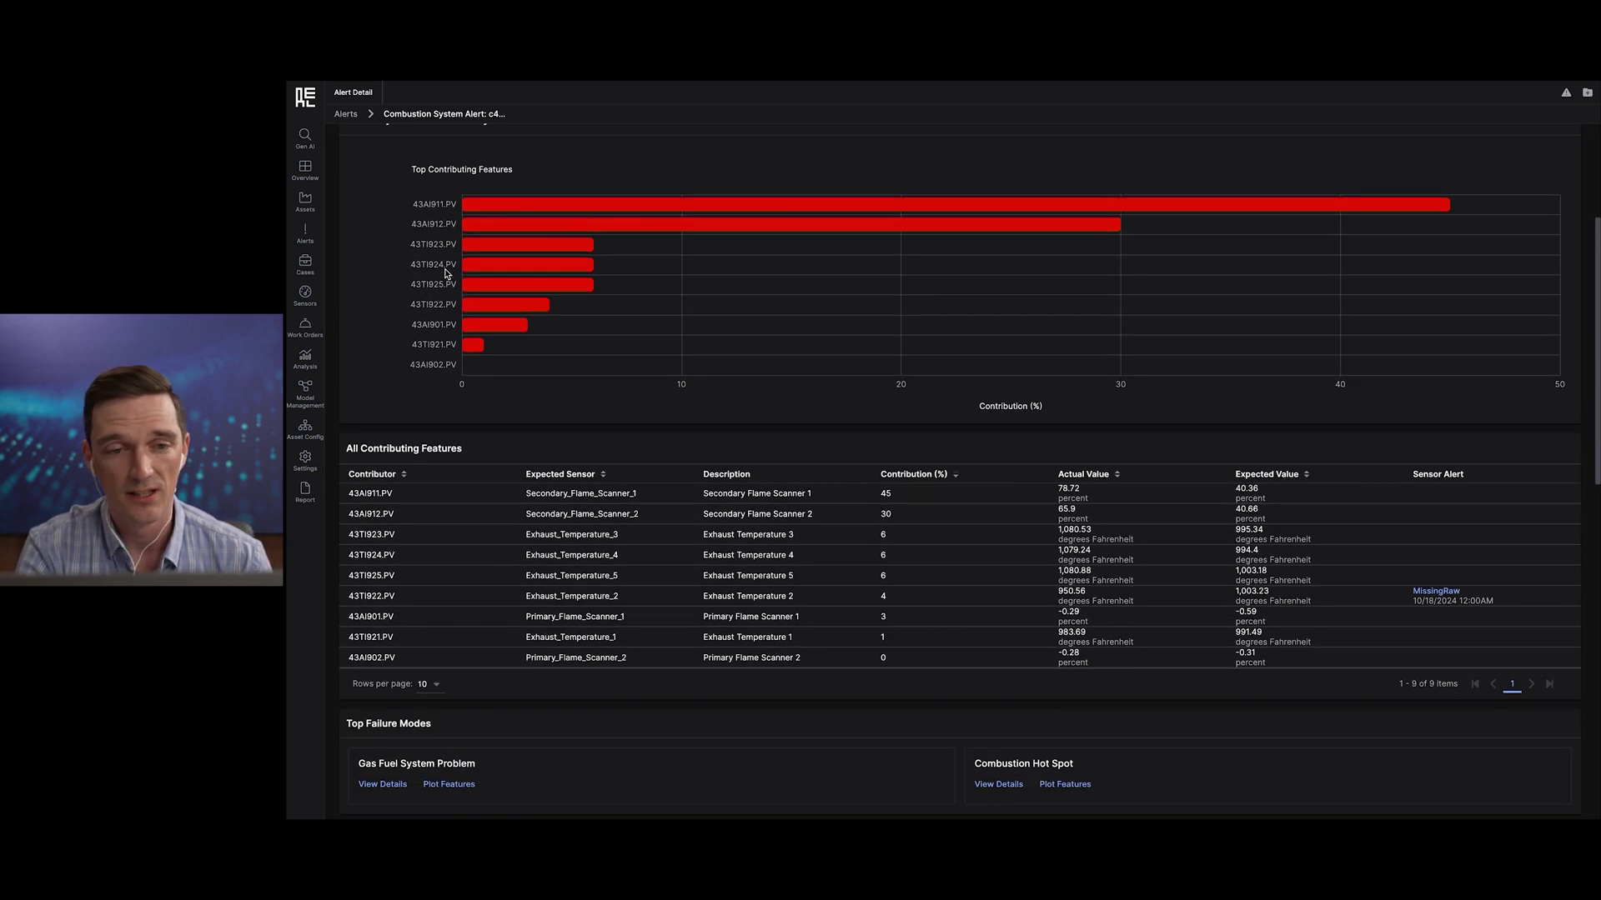
pyautogui.scroll(-1, 446, 273)
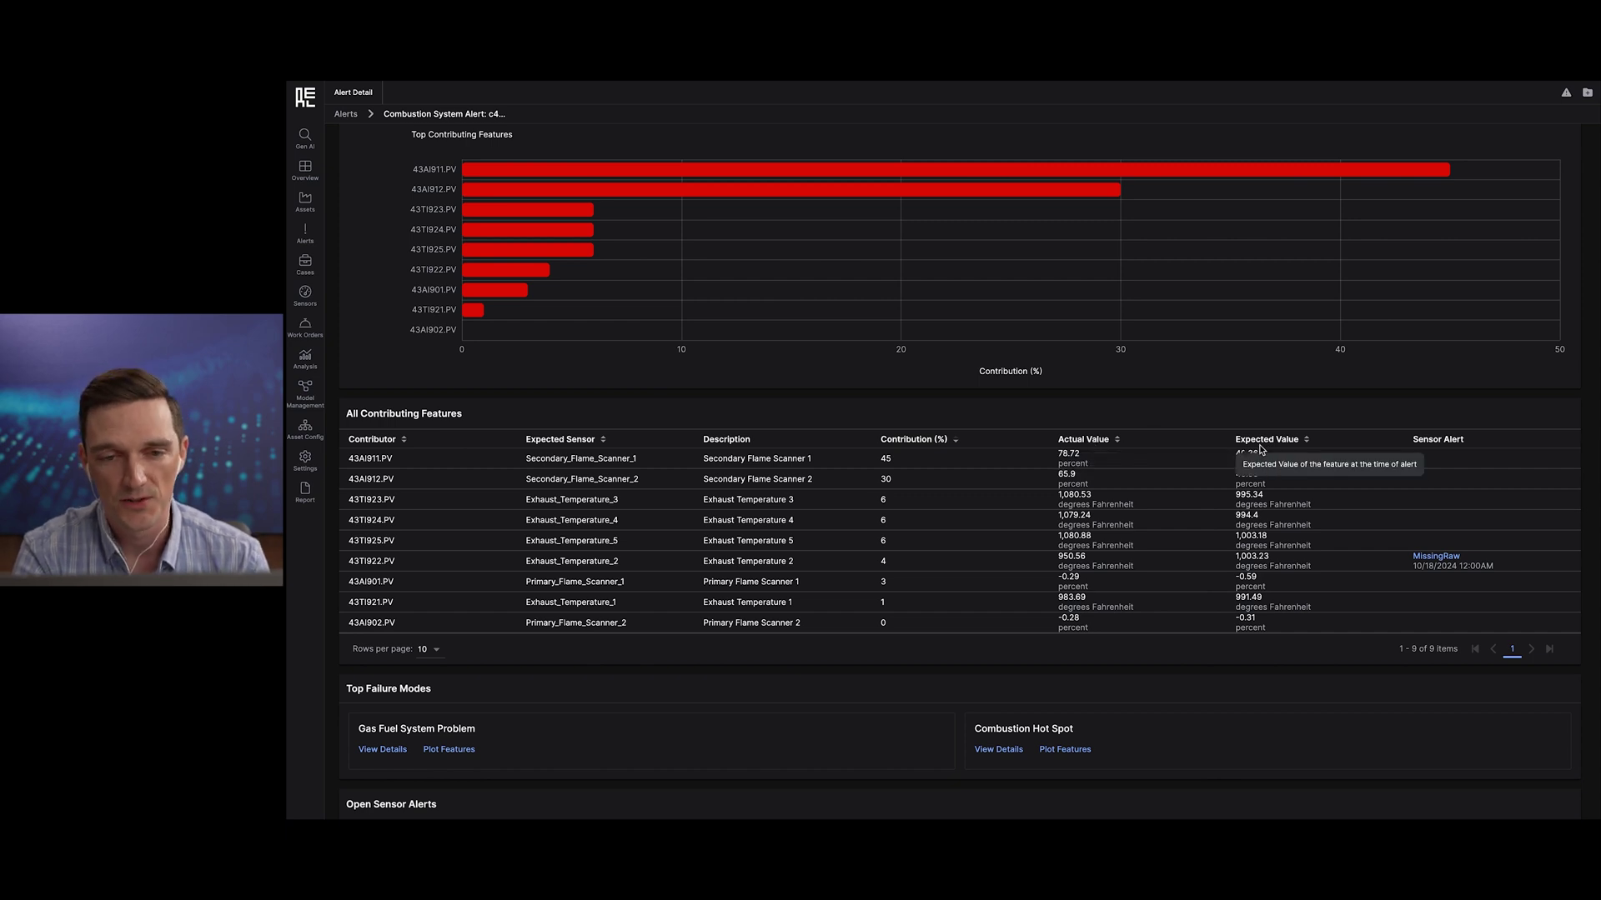
pyautogui.scroll(-1, 1177, 501)
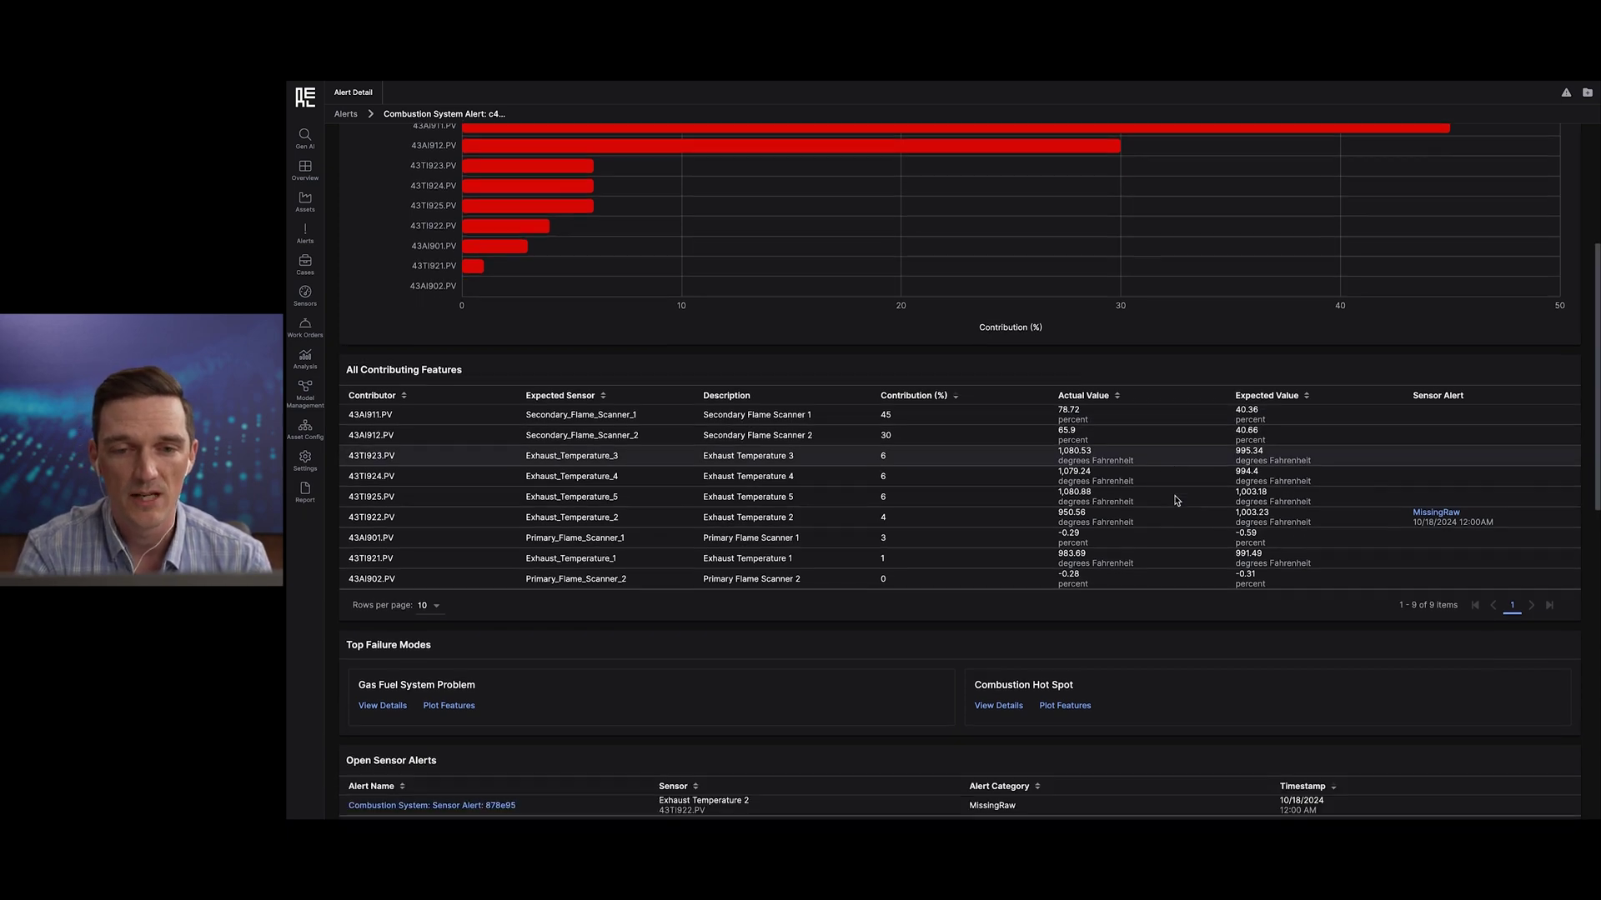
pyautogui.scroll(-3, 1176, 500)
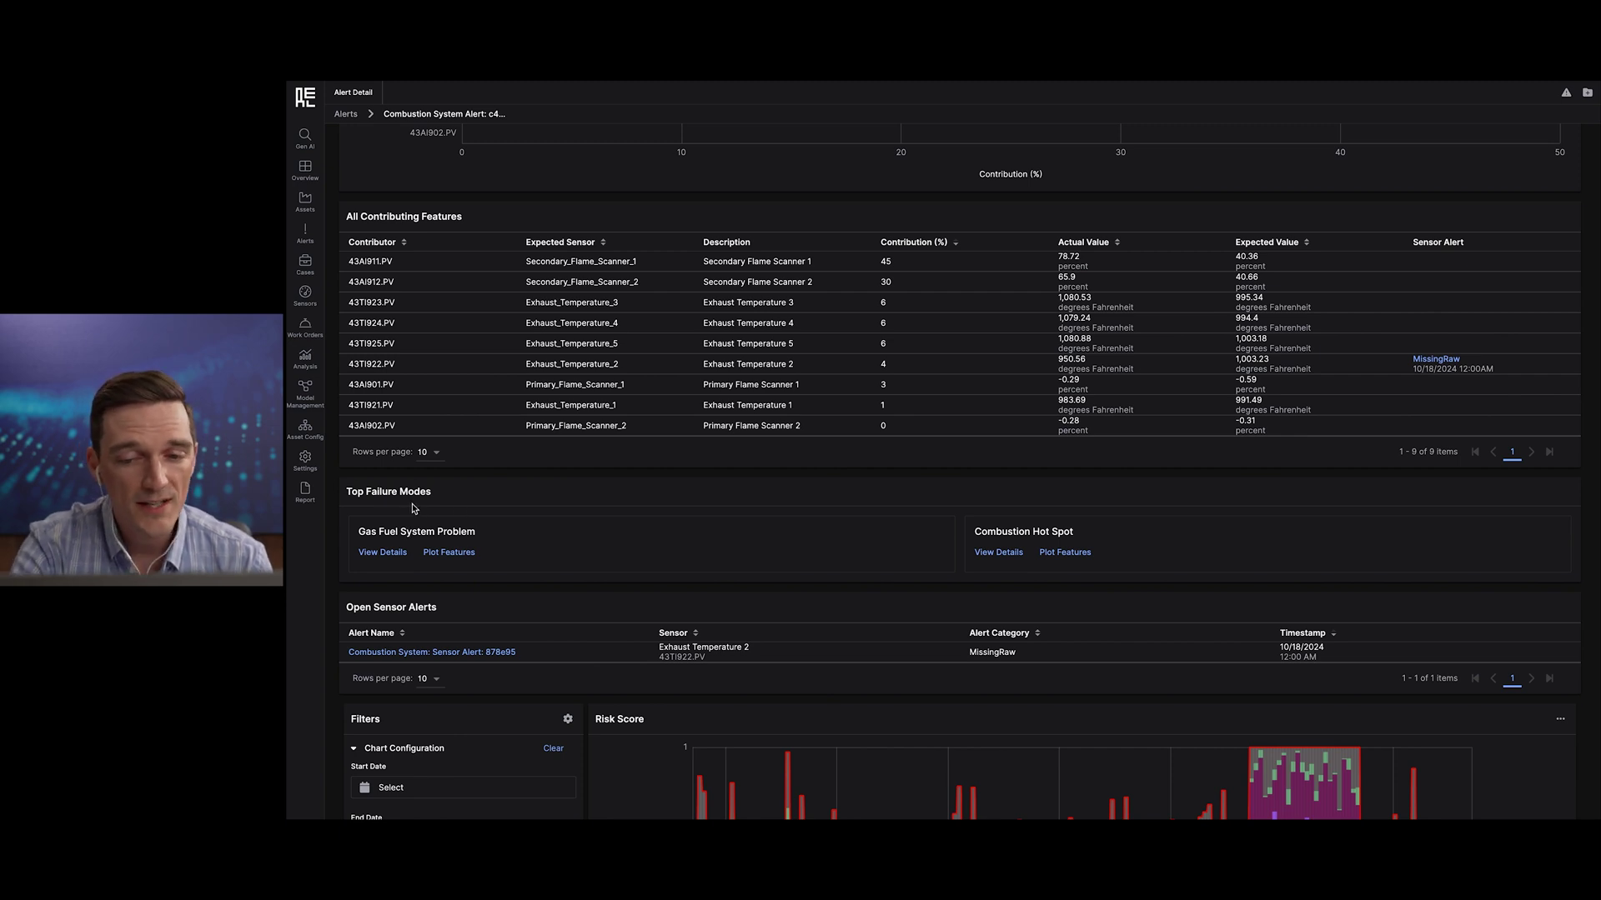
pyautogui.scroll(-1, 411, 569)
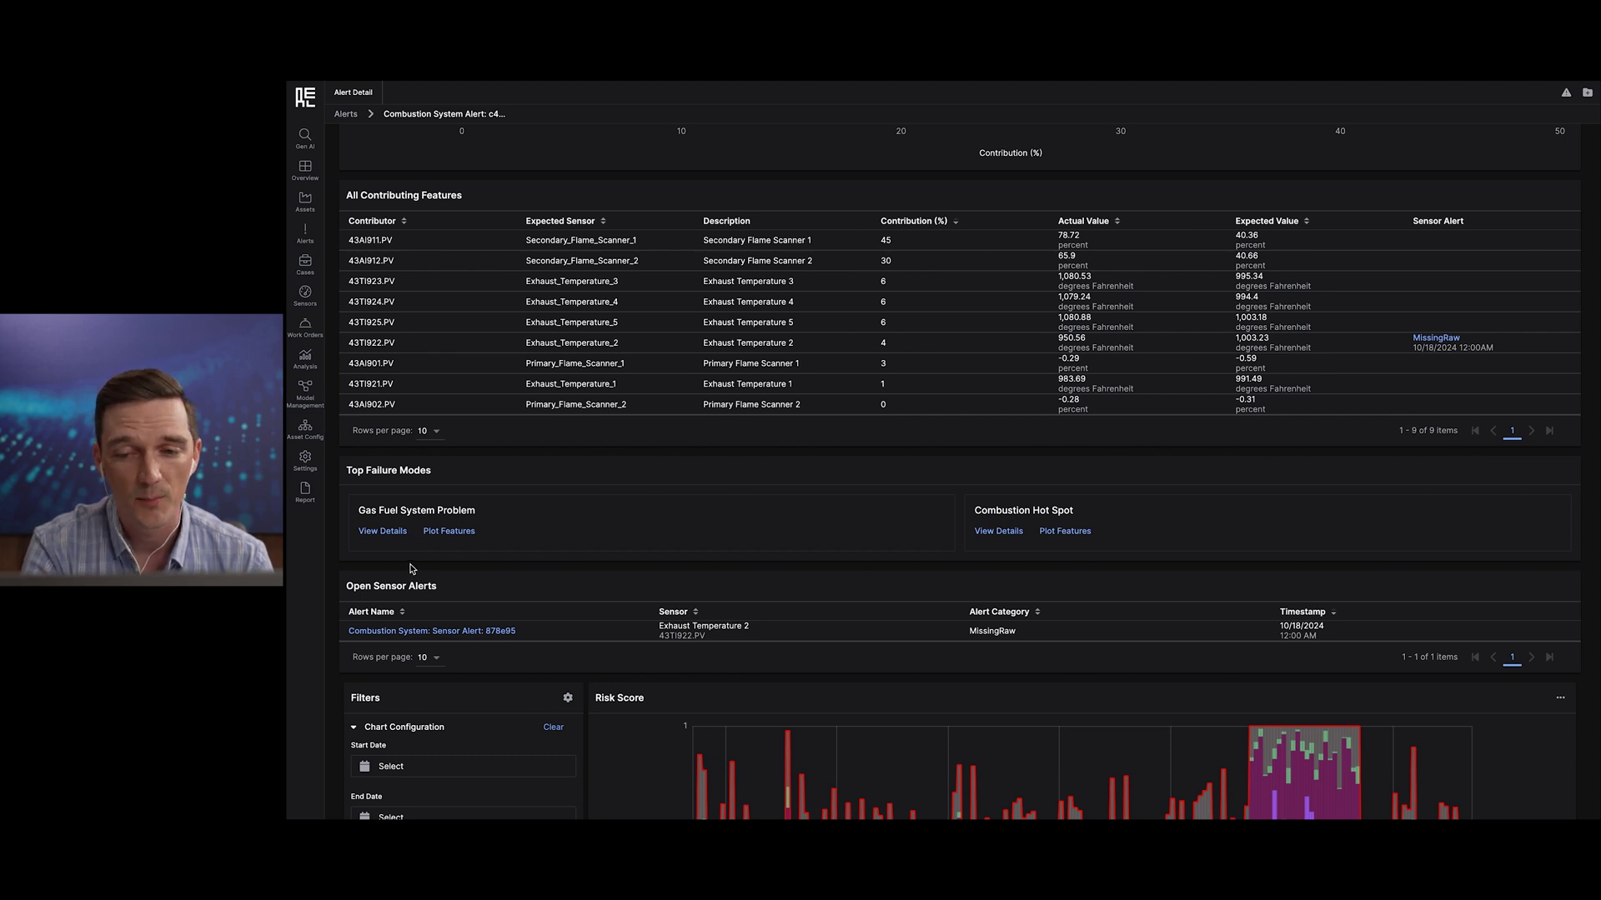
pyautogui.click(403, 539)
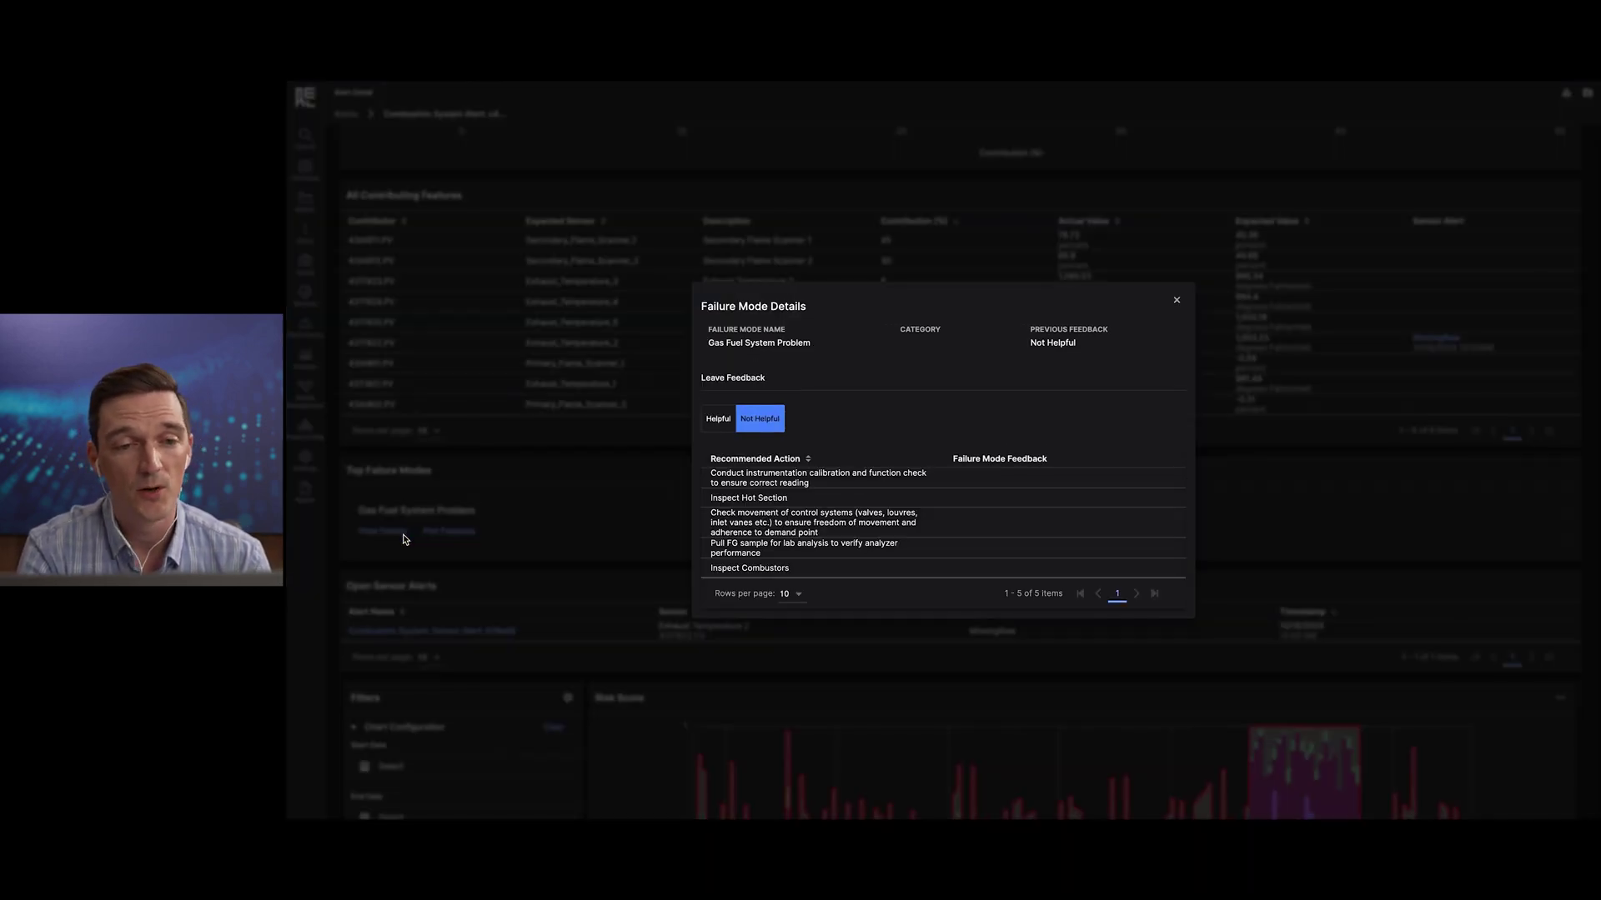
# - Rate Gas Fuel System Problem Helpful, the control-system movement check Not Helpful, and FG sample analysis Helpful
pyautogui.click(718, 403)
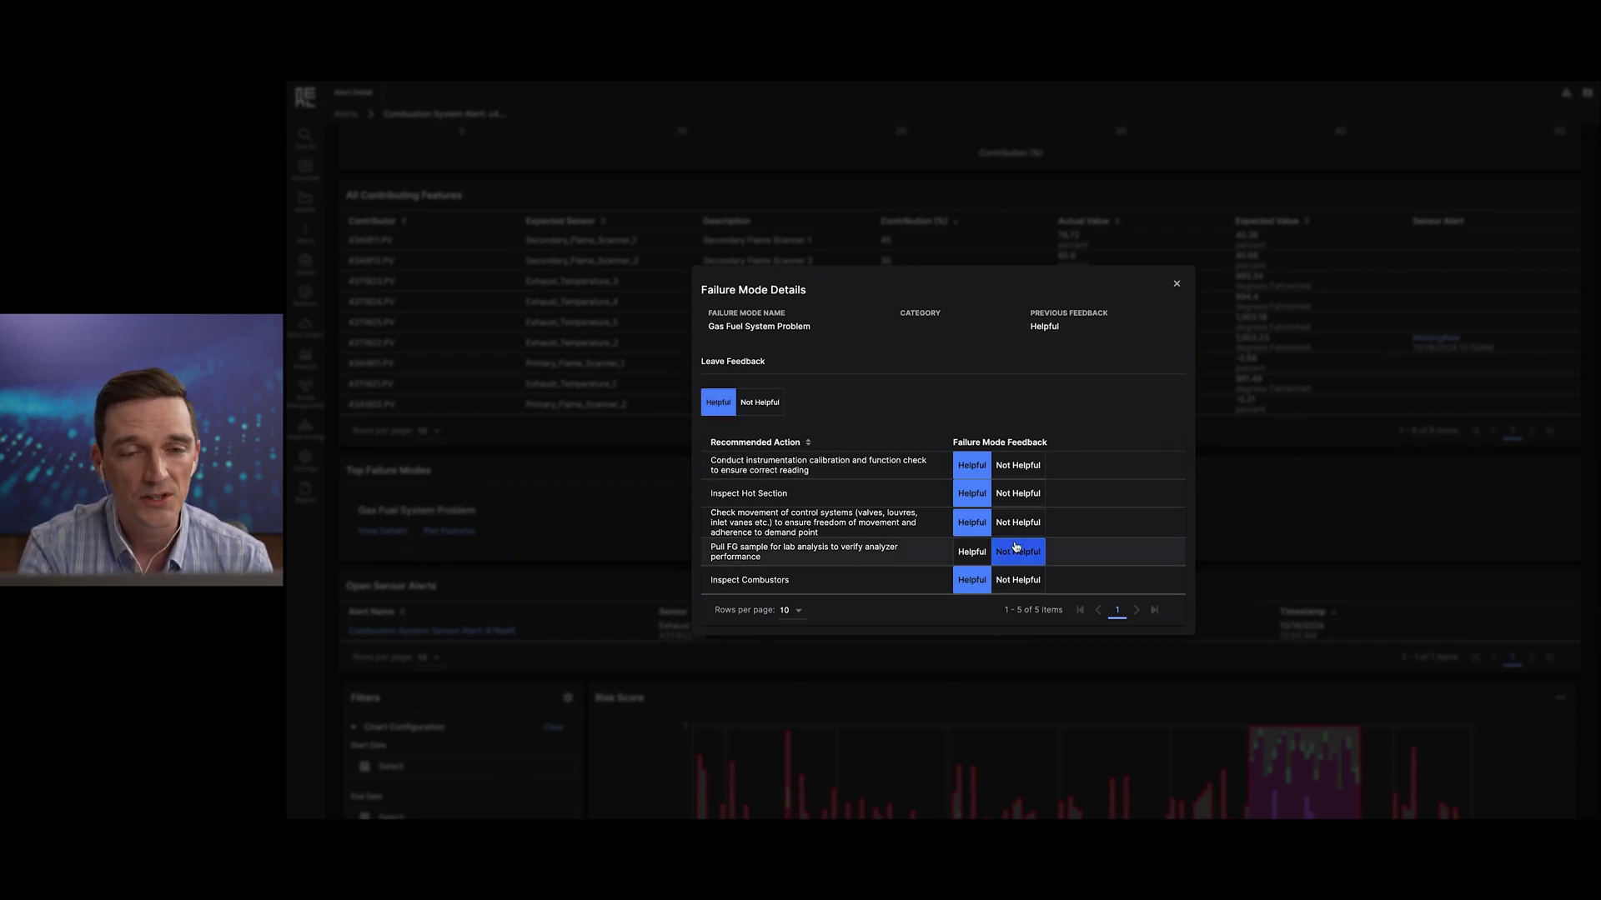
pyautogui.click(1018, 522)
pyautogui.click(972, 553)
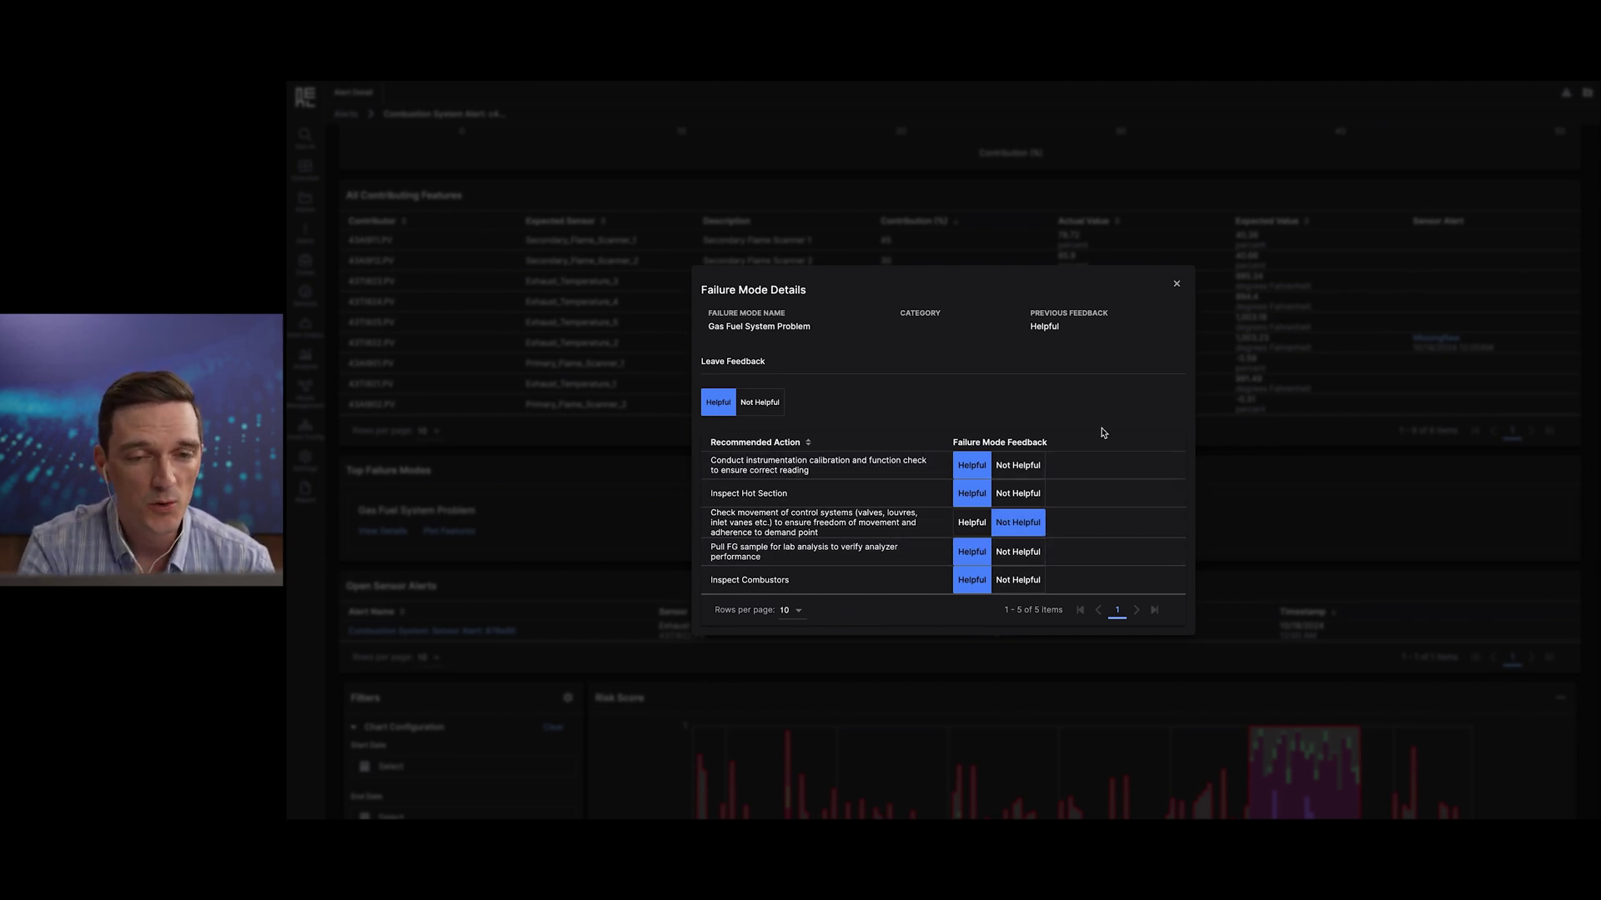
# - Close the failure mode details and scroll down to the feature charts
pyautogui.click(1176, 286)
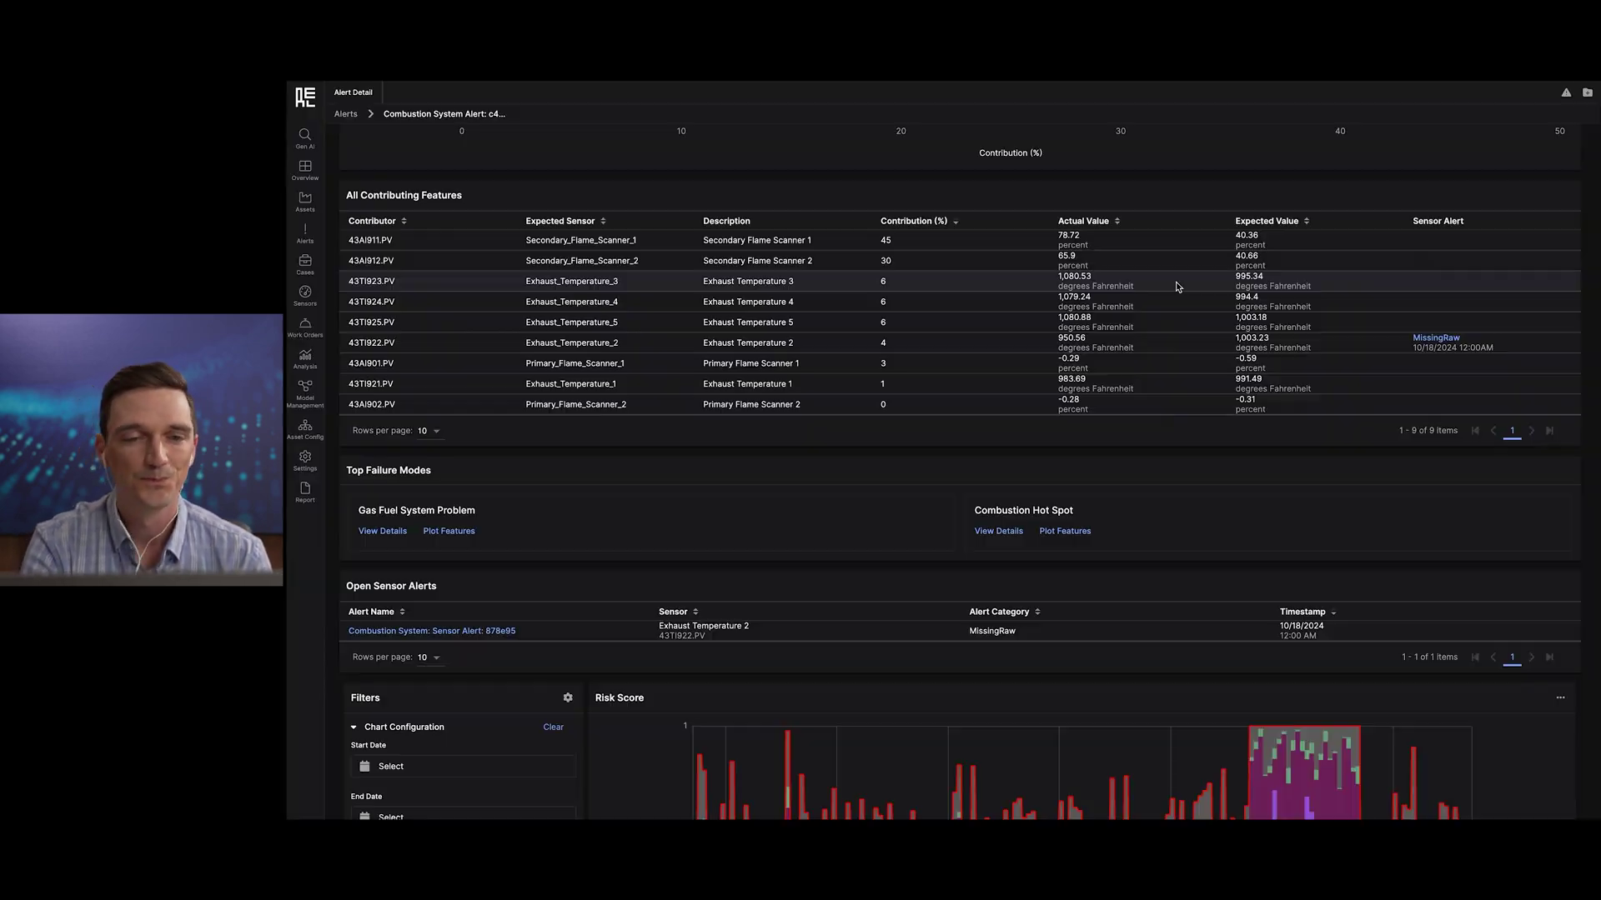
pyautogui.scroll(-1, 822, 557)
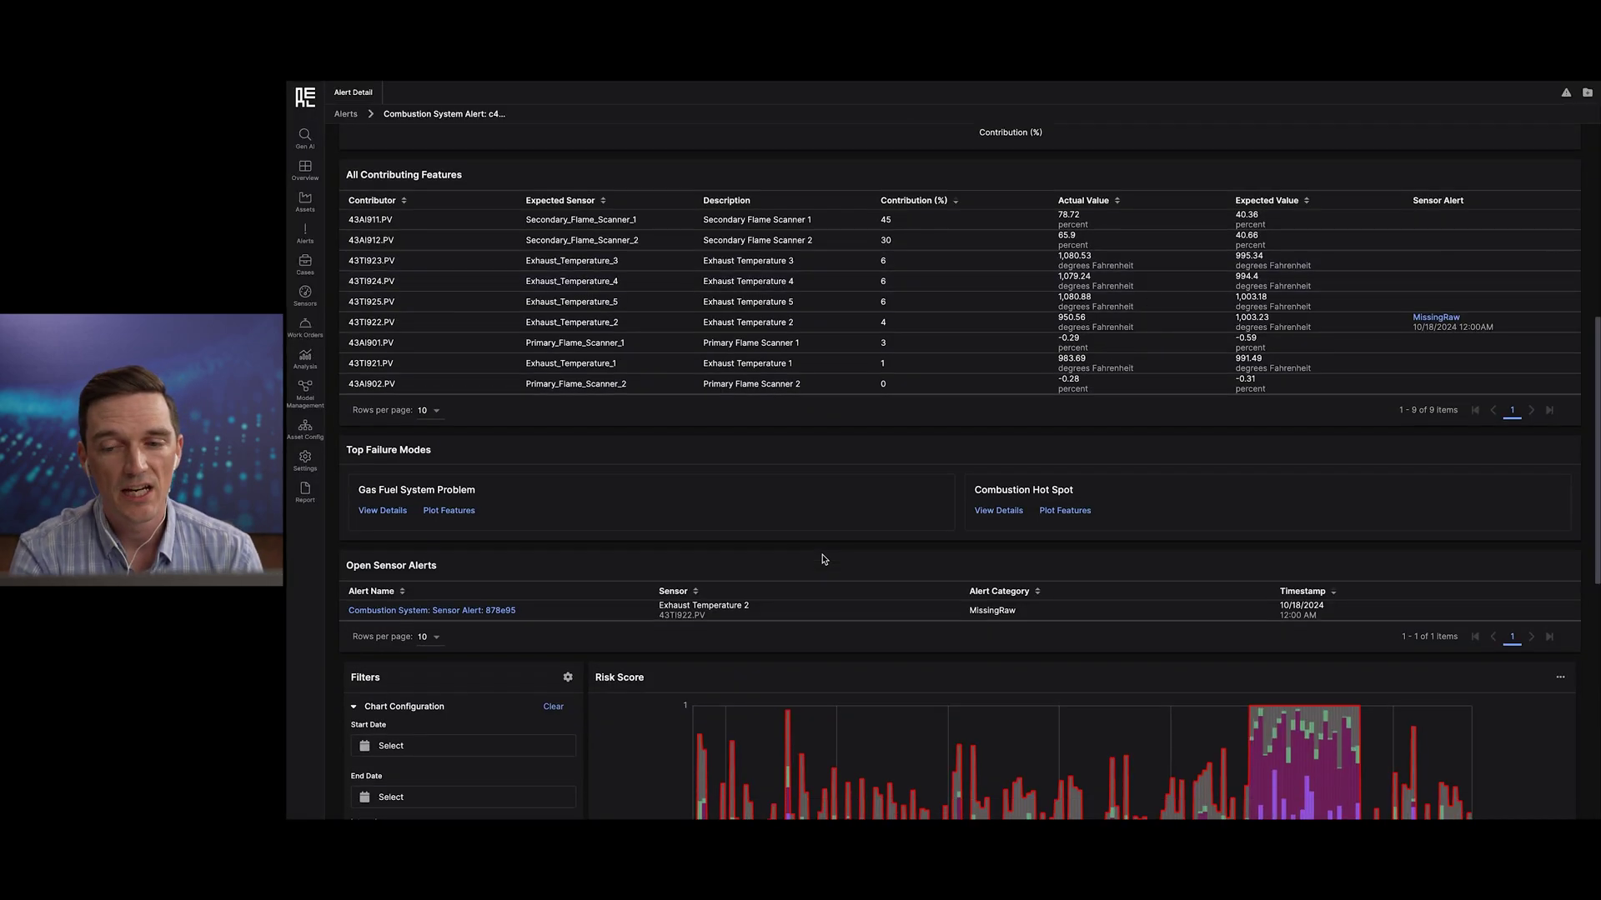
pyautogui.scroll(-2, 822, 558)
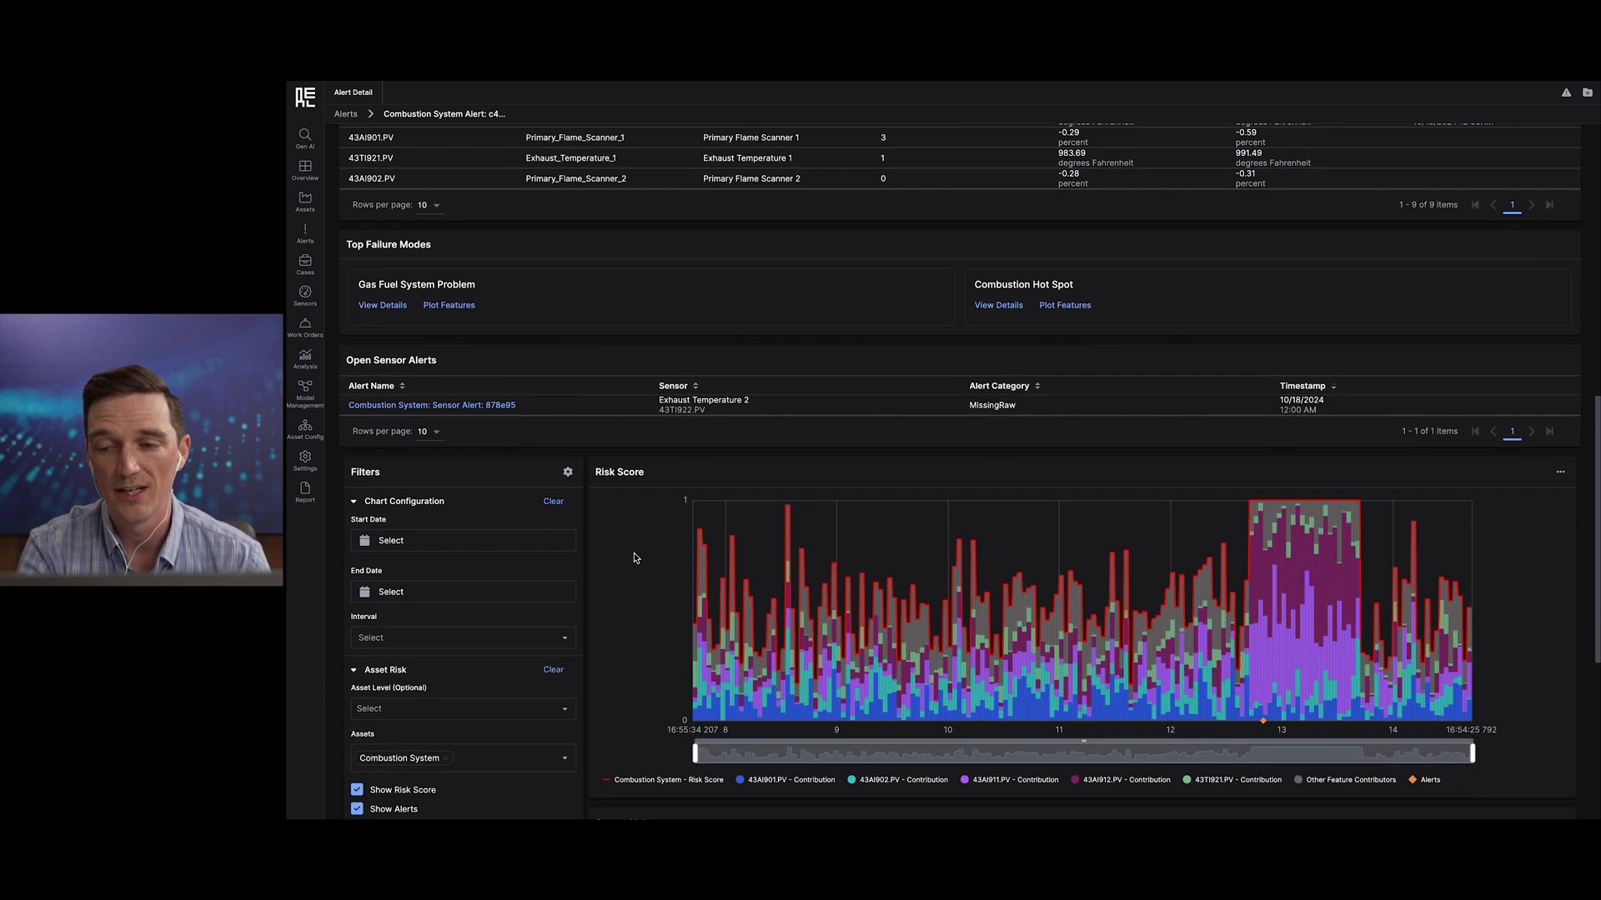
pyautogui.scroll(-2, 633, 557)
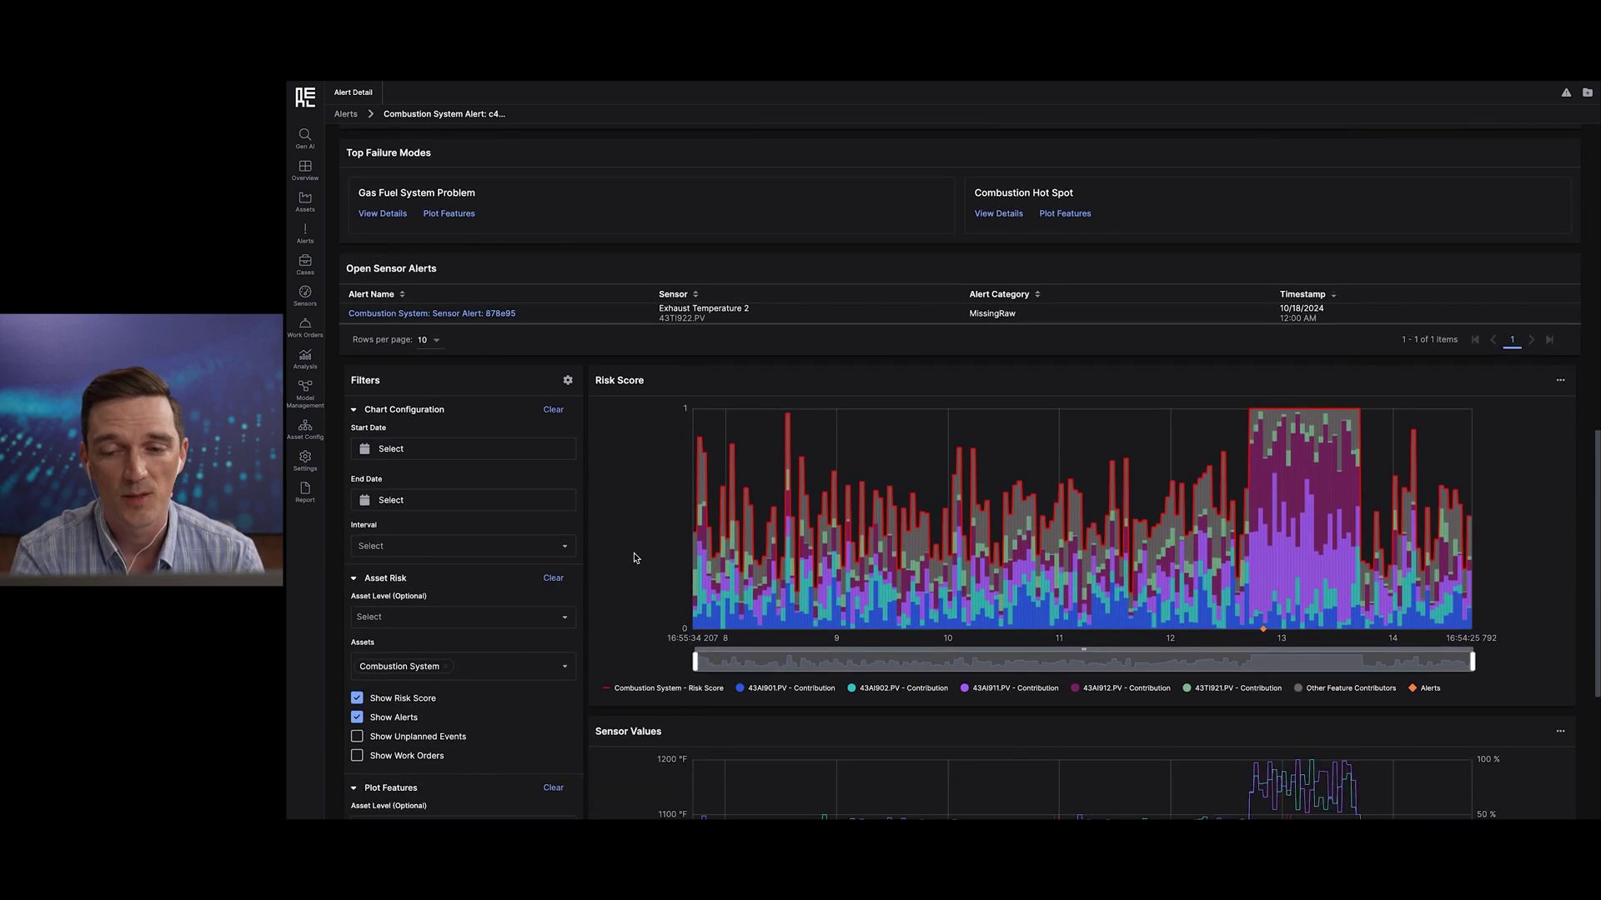
pyautogui.moveTo(1267, 563)
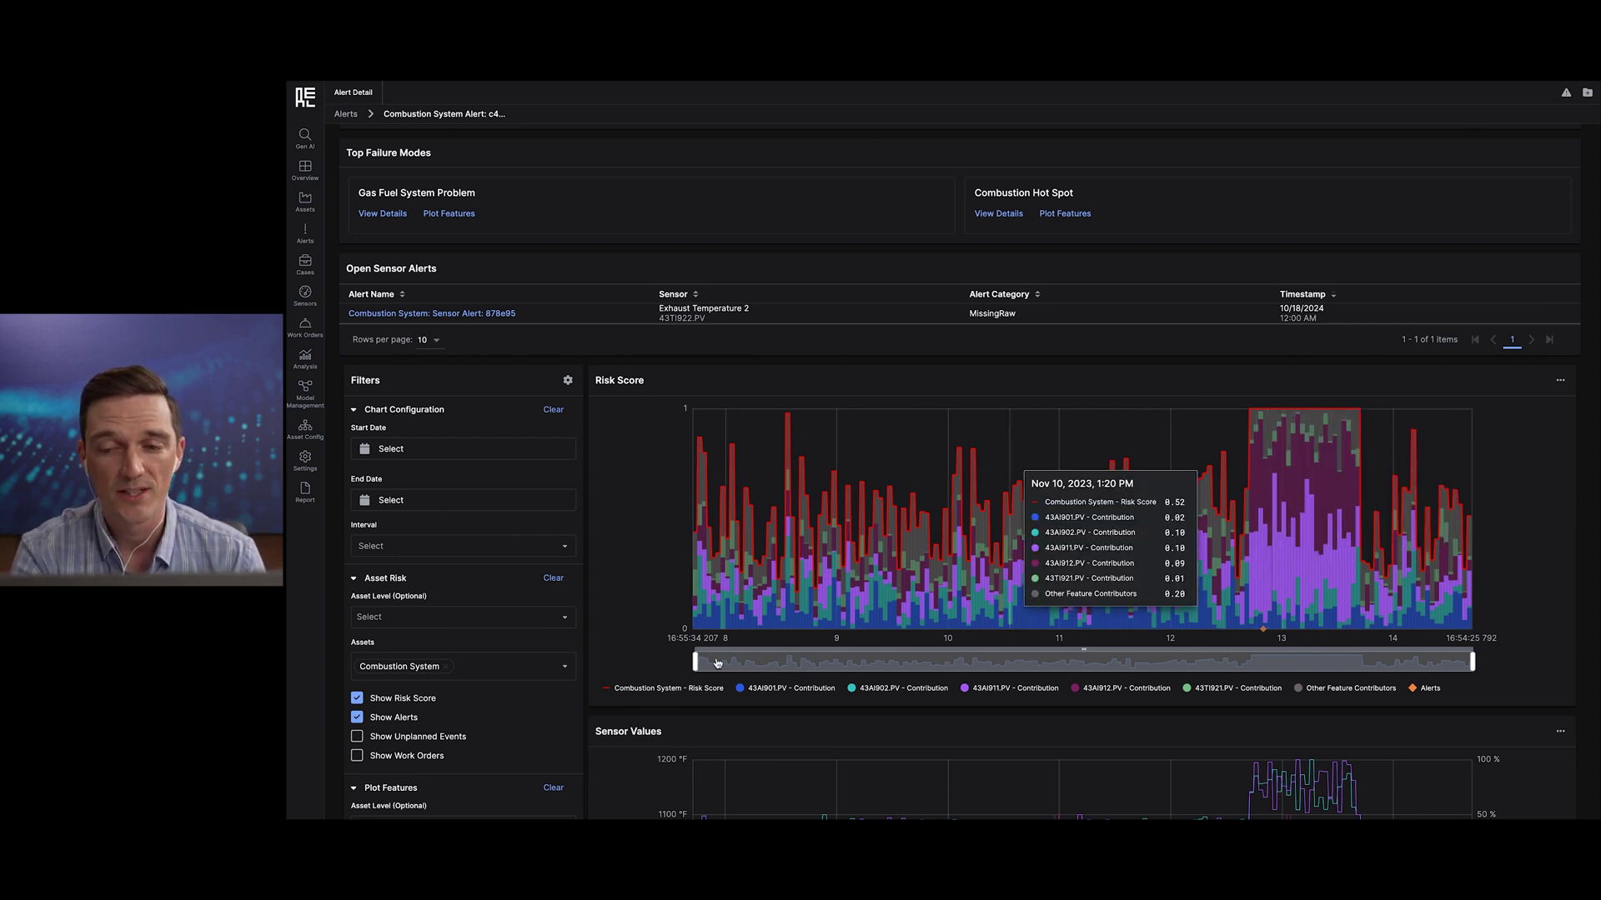
pyautogui.scroll(-1, 639, 659)
pyautogui.scroll(-5, 639, 660)
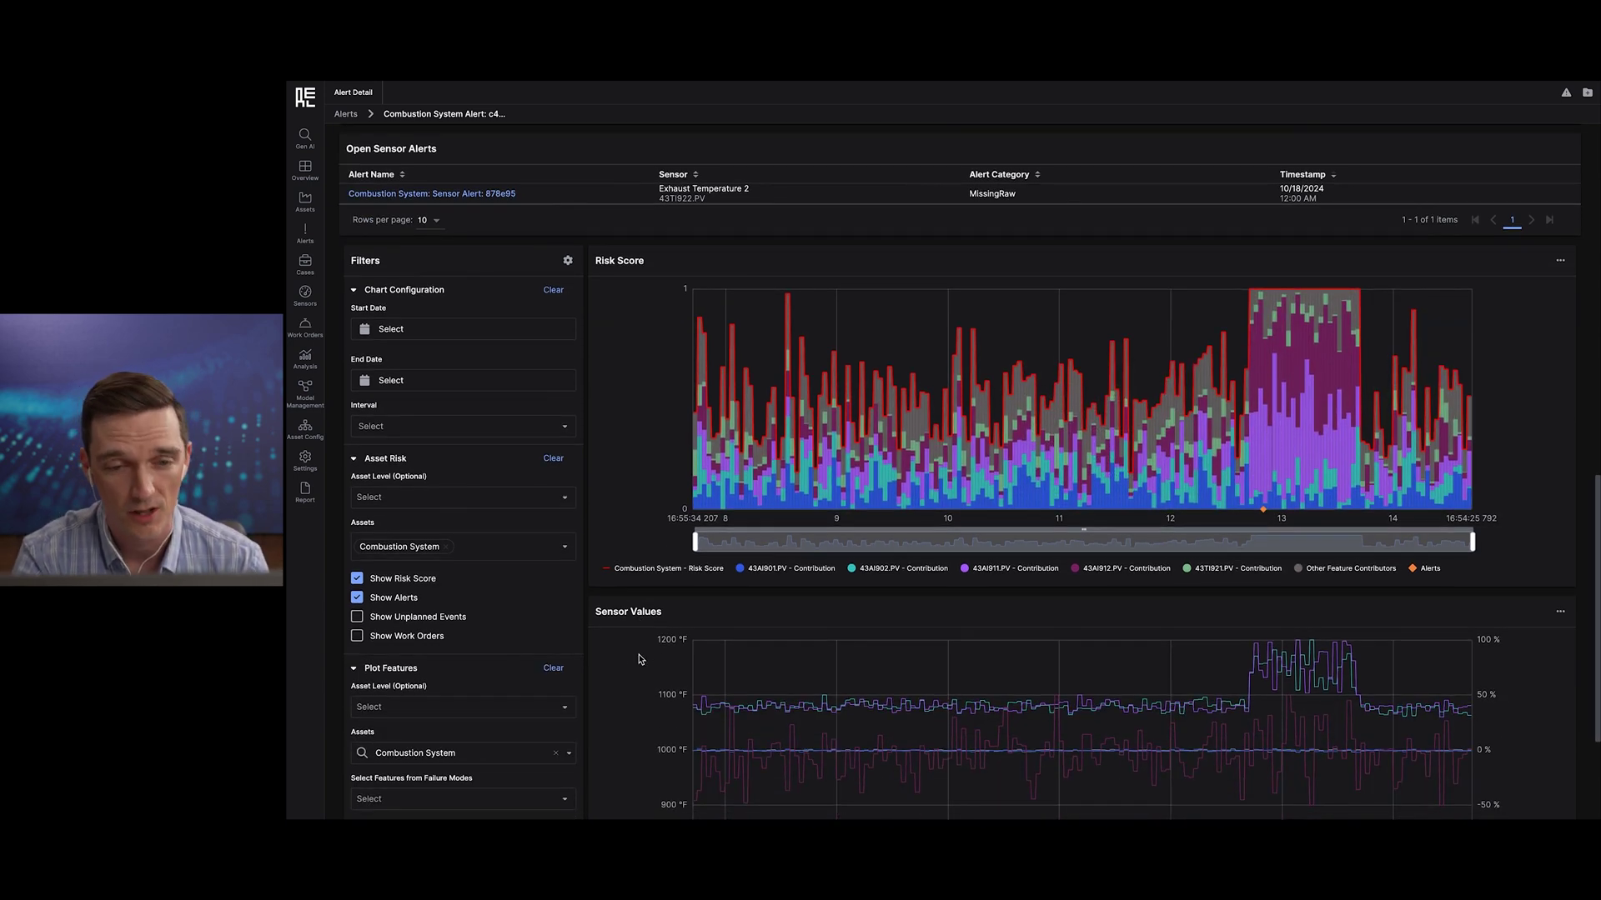
pyautogui.scroll(-3, 640, 659)
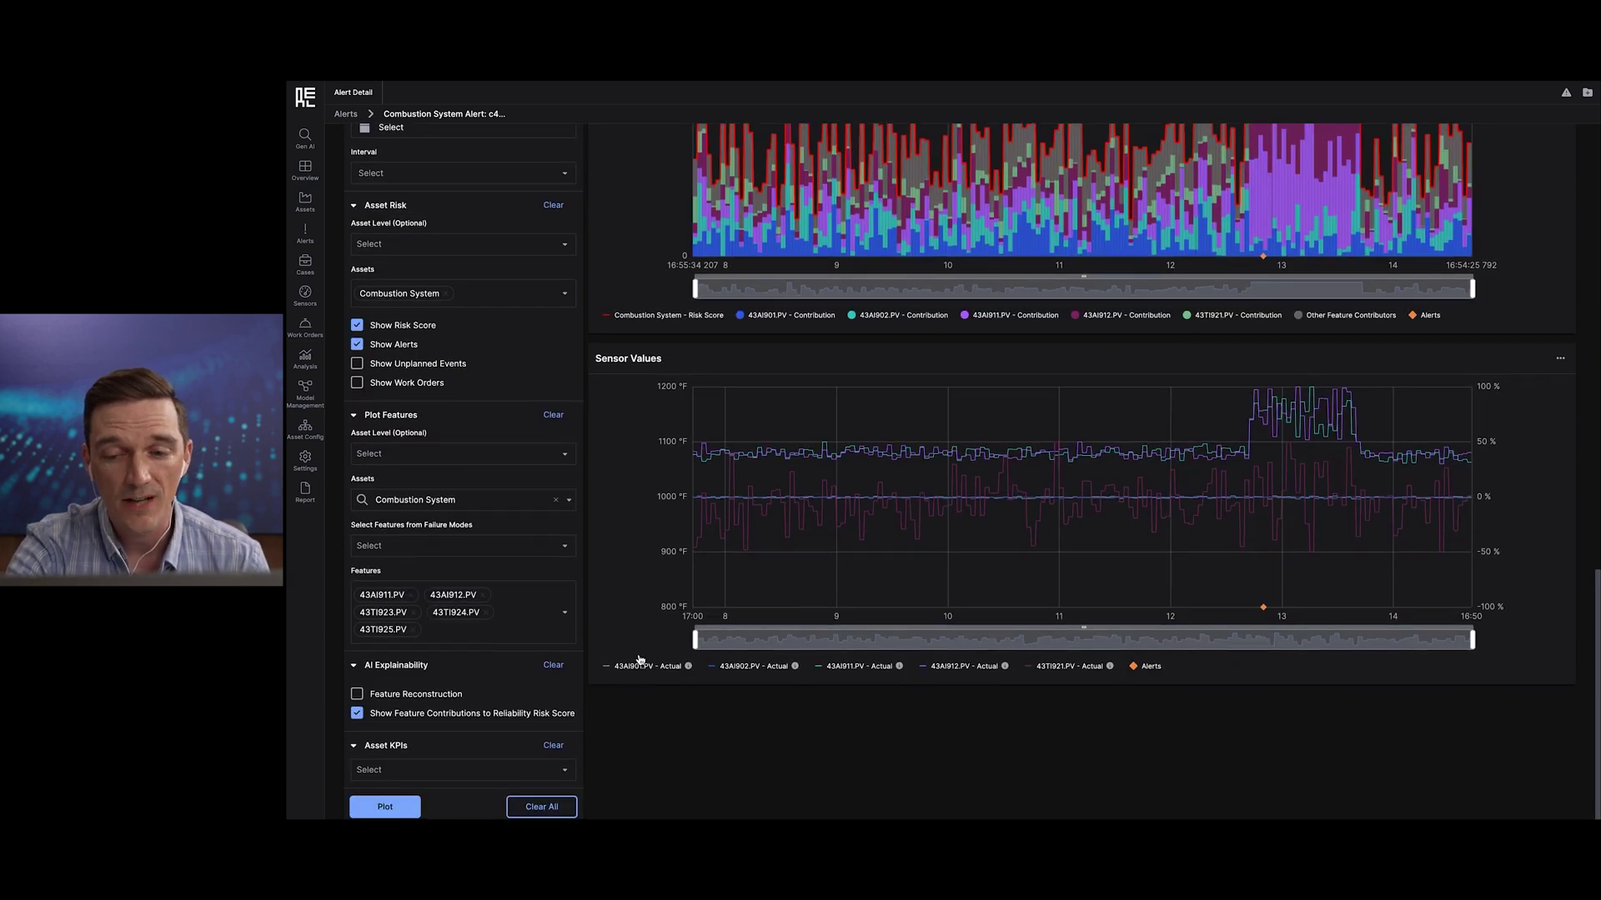
# - Turn on Feature Reconstruction, drop 43TI925.PV and 43TI924.PV, and replot the charts
pyautogui.click(357, 693)
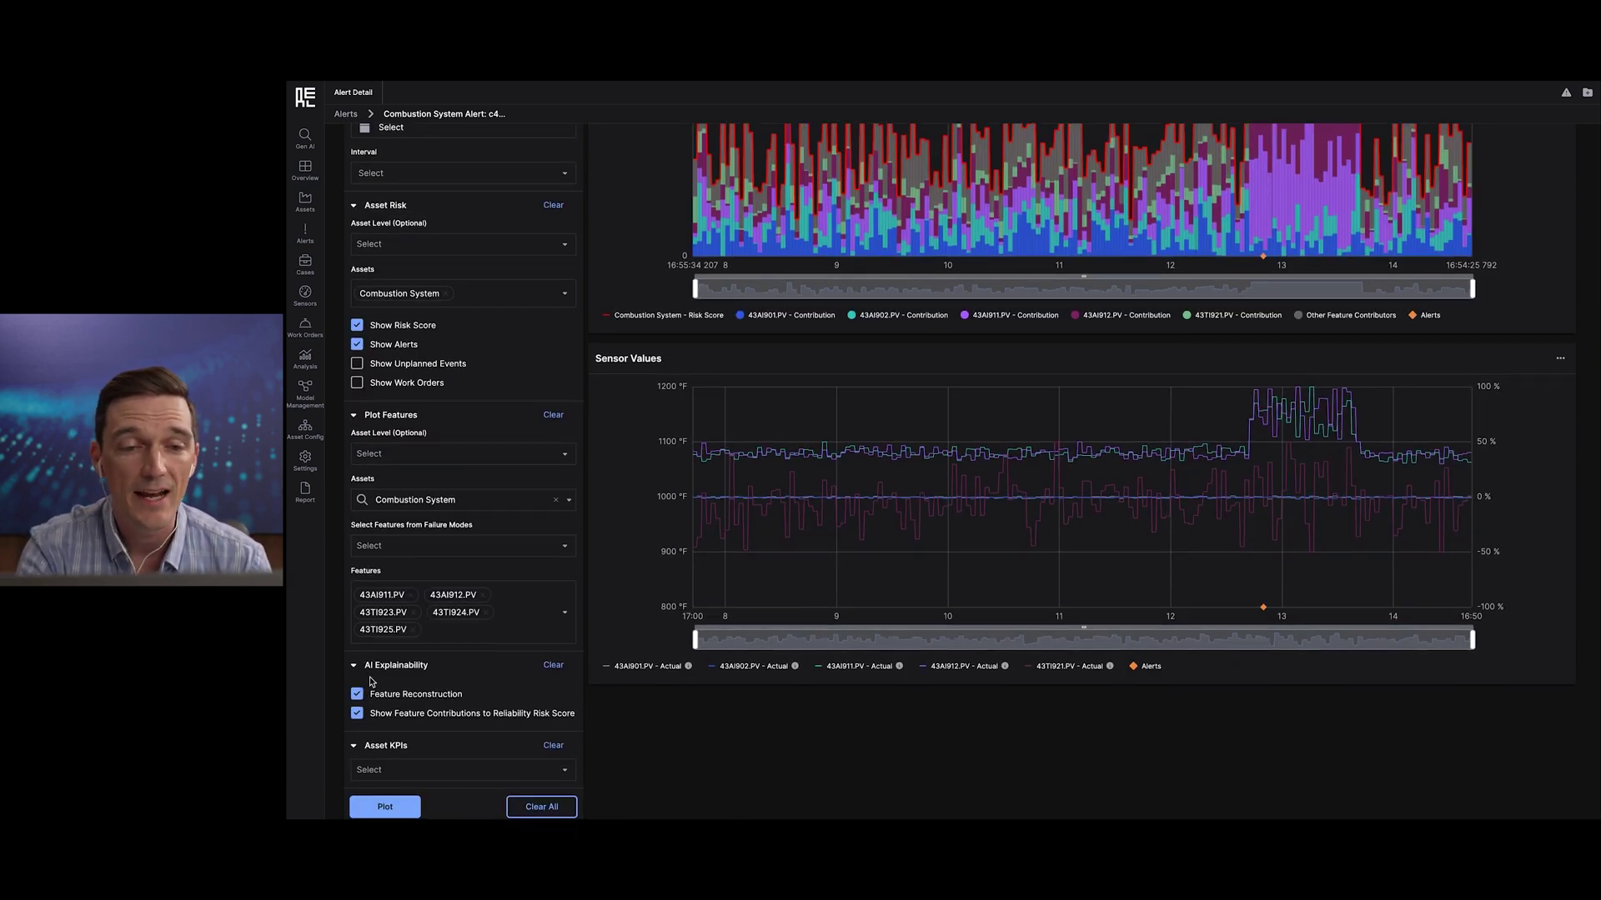
pyautogui.click(414, 629)
pyautogui.click(483, 622)
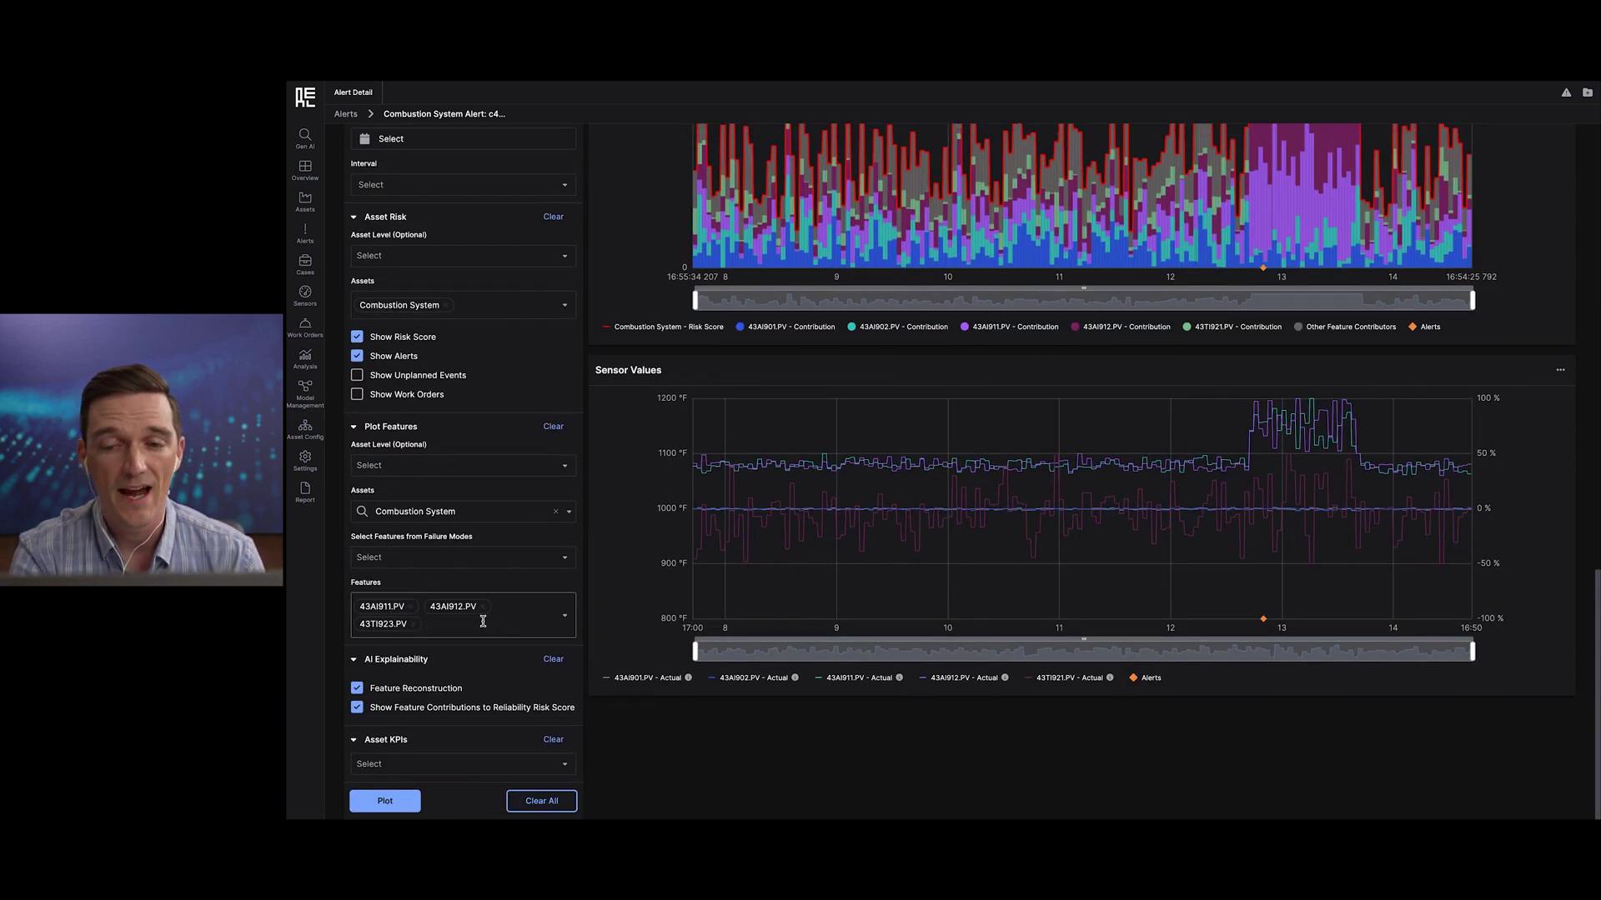
pyautogui.click(385, 800)
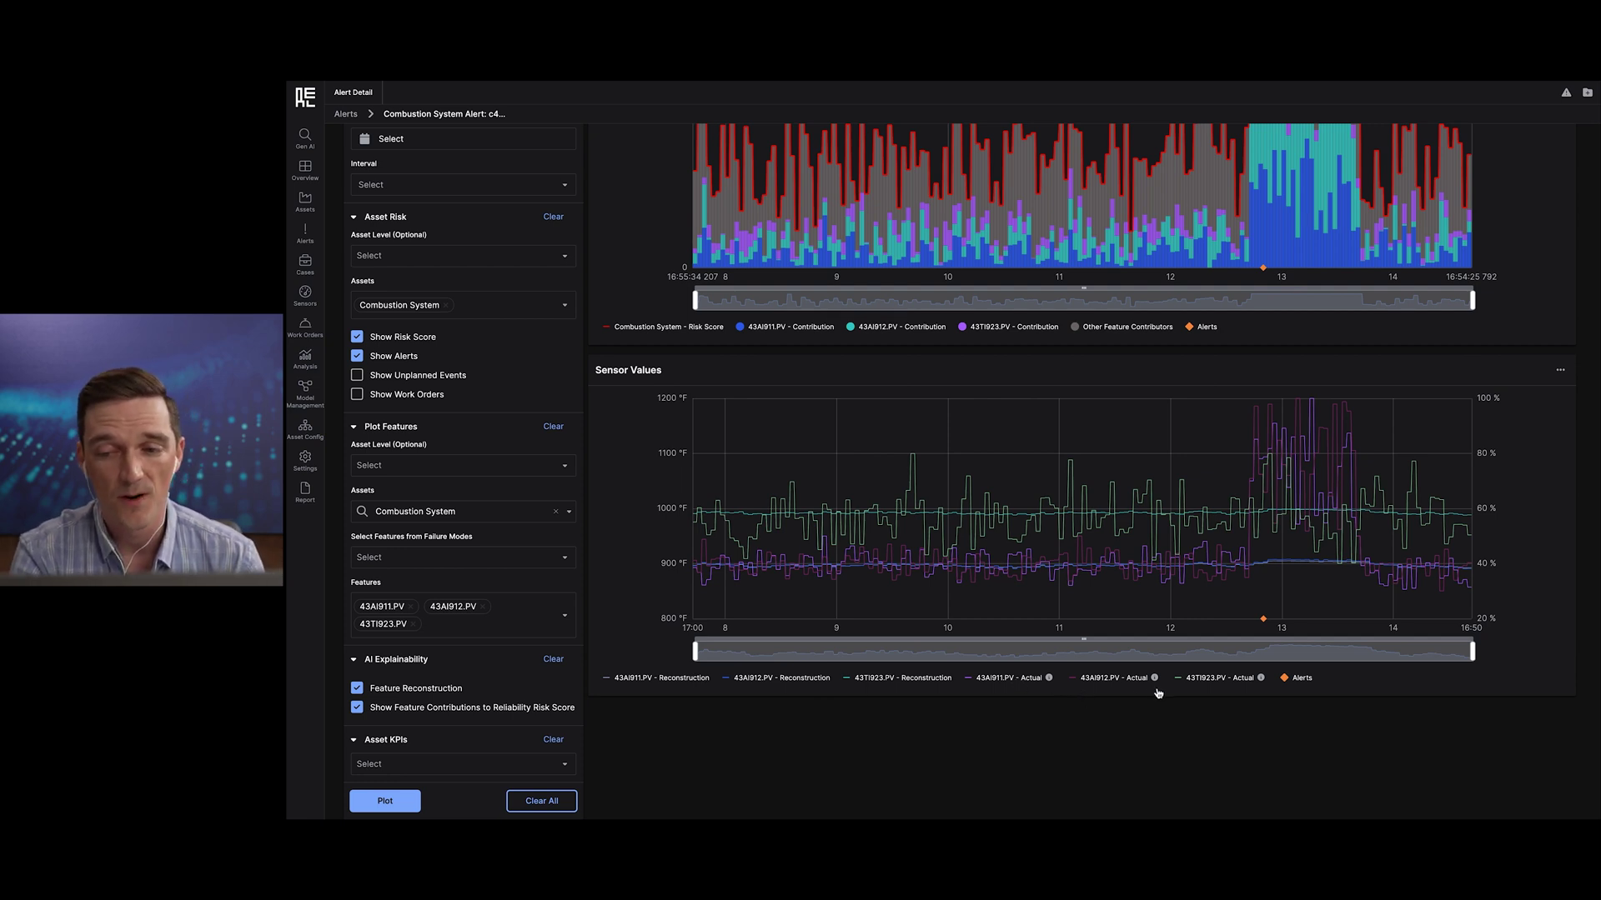
# - Hide the 43AI912.PV and 43TI923.PV series so Sensor Values shows only 43AI911.PV
pyautogui.click(804, 681)
pyautogui.click(925, 679)
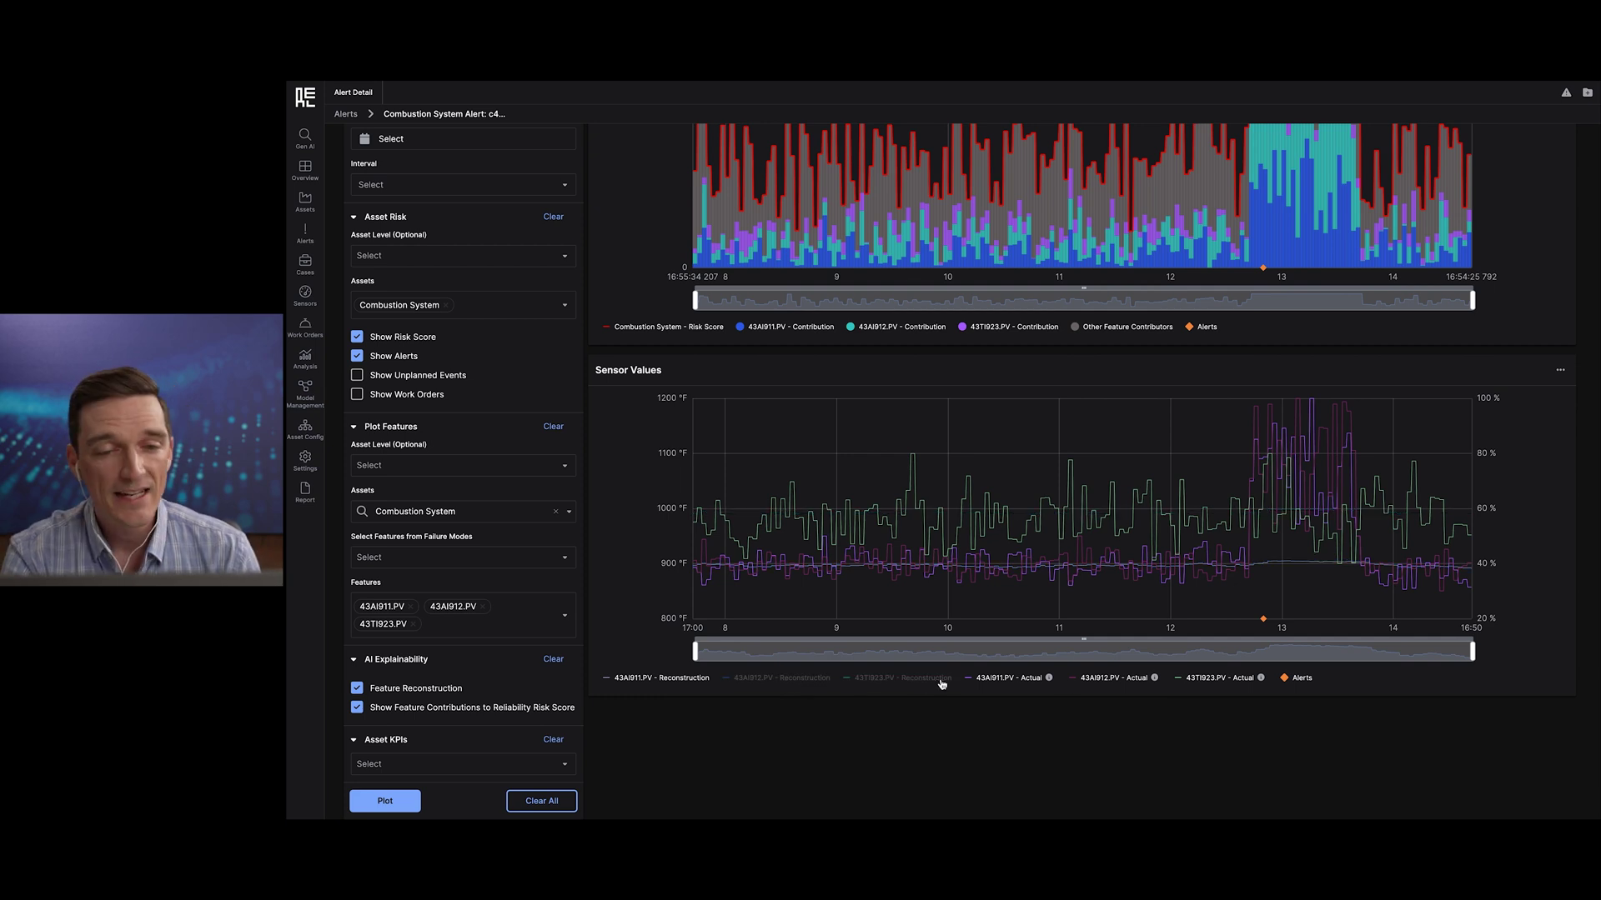
pyautogui.click(1118, 679)
pyautogui.click(1218, 678)
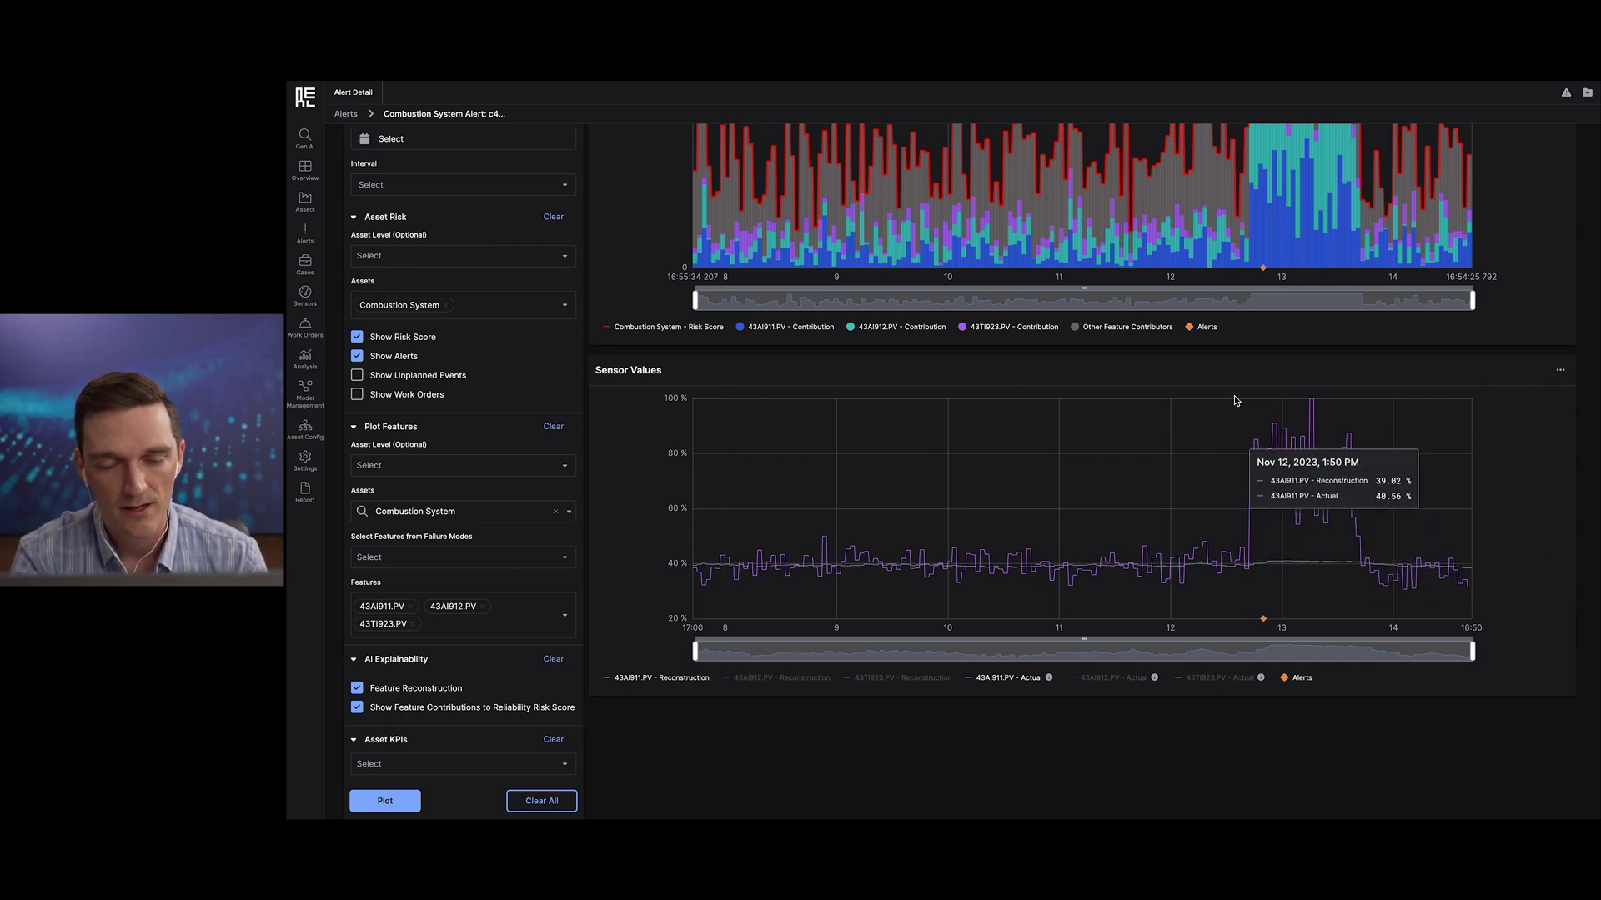
pyautogui.scroll(3, 1233, 395)
pyautogui.scroll(7, 1234, 398)
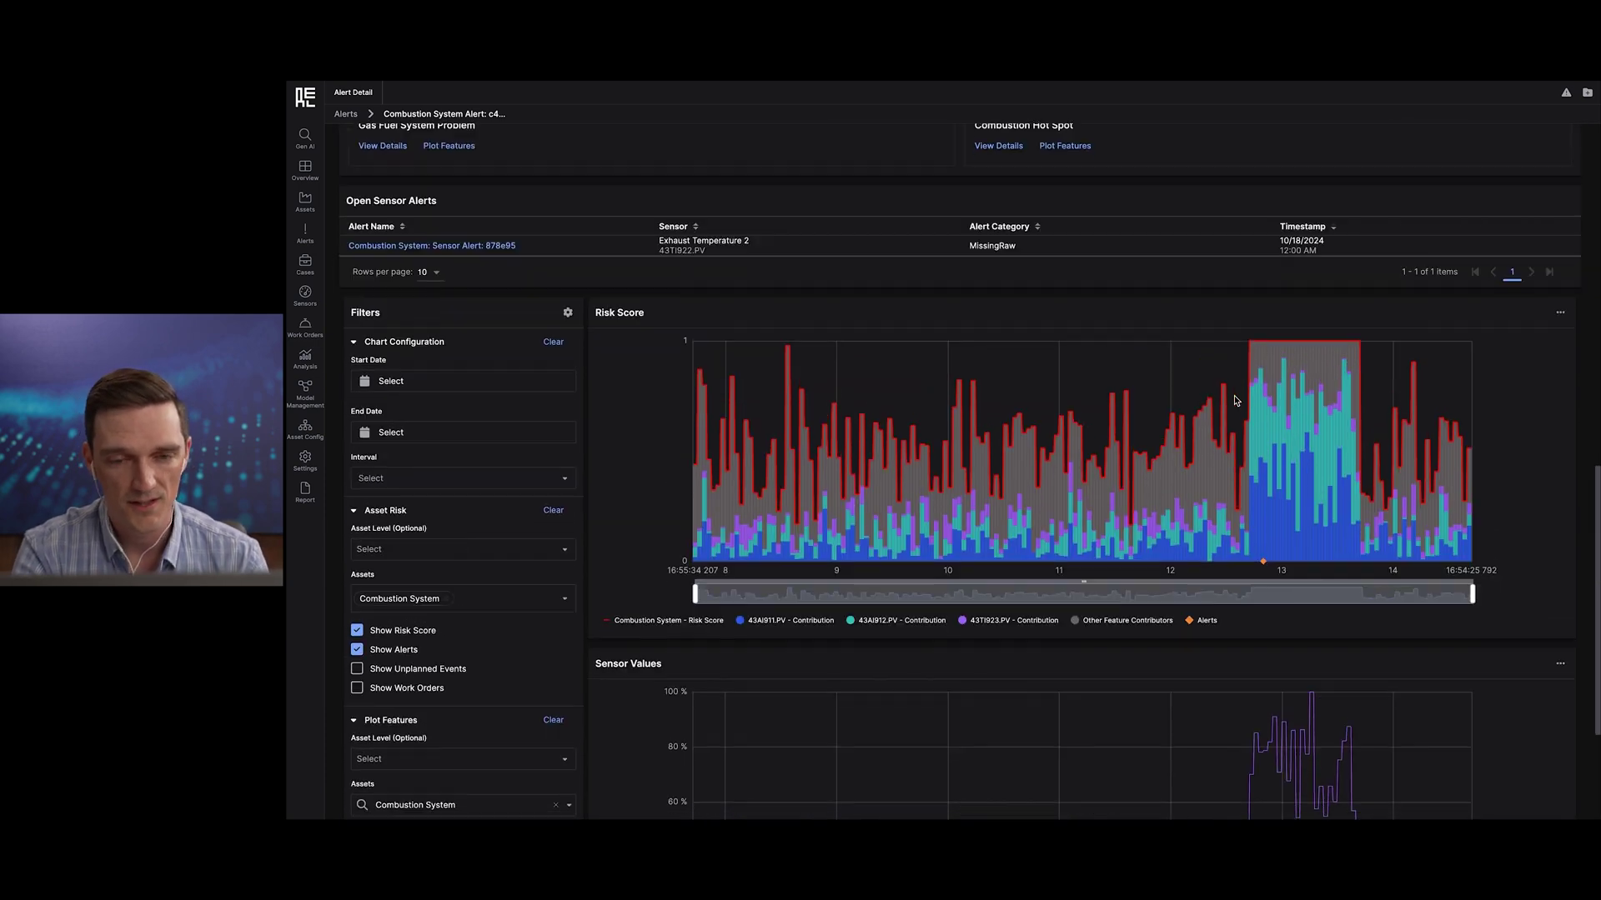
pyautogui.scroll(12, 1234, 397)
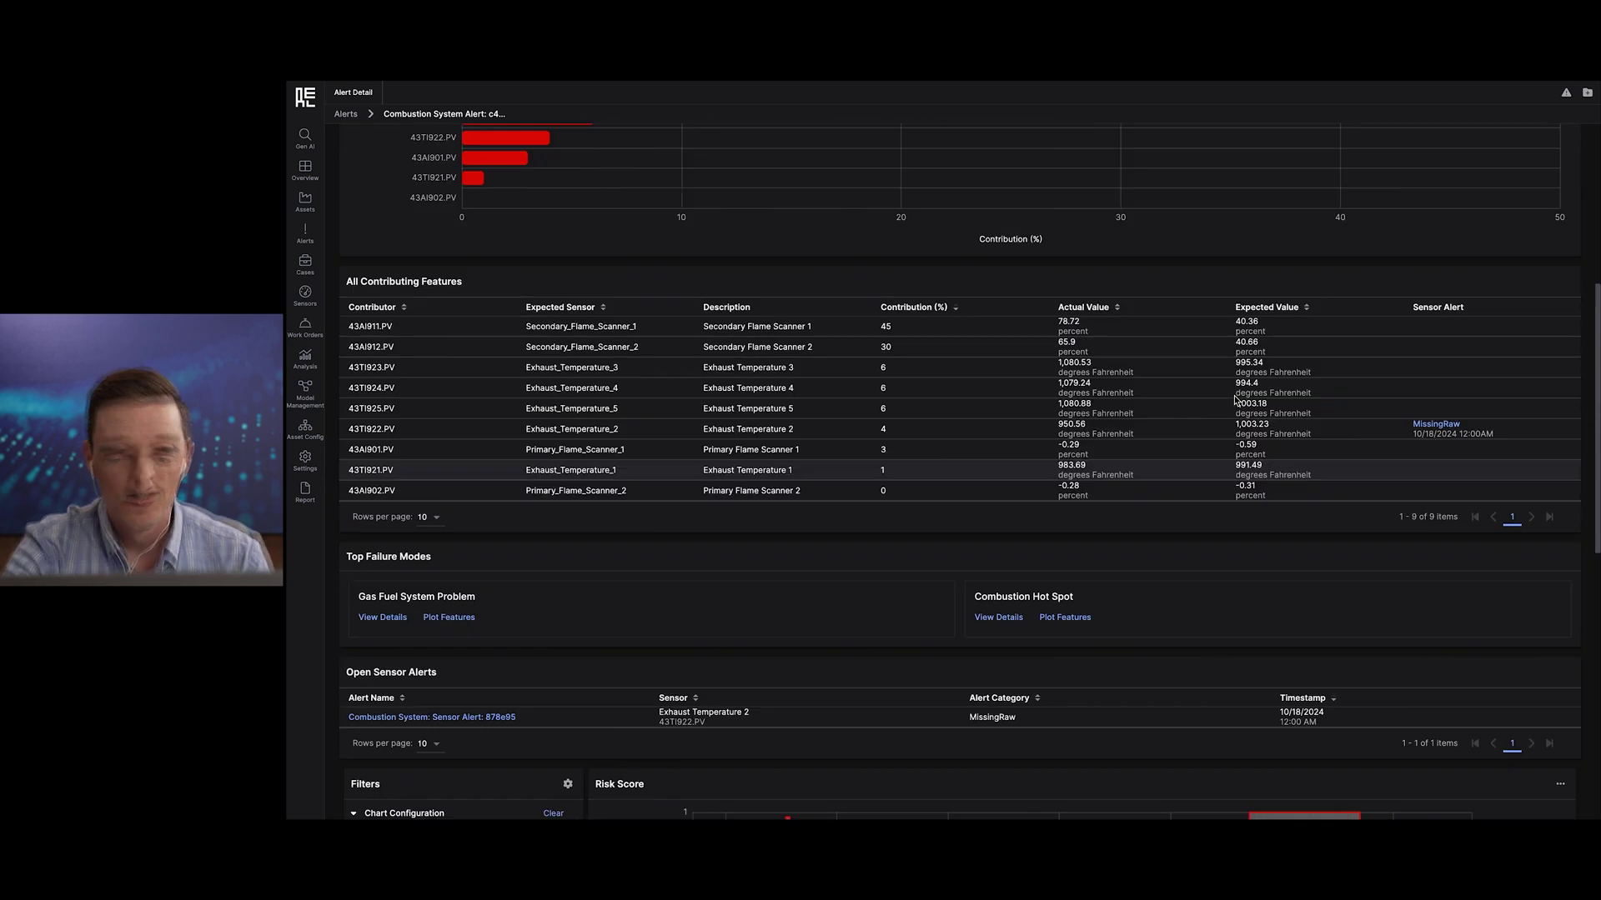
pyautogui.scroll(3, 1234, 401)
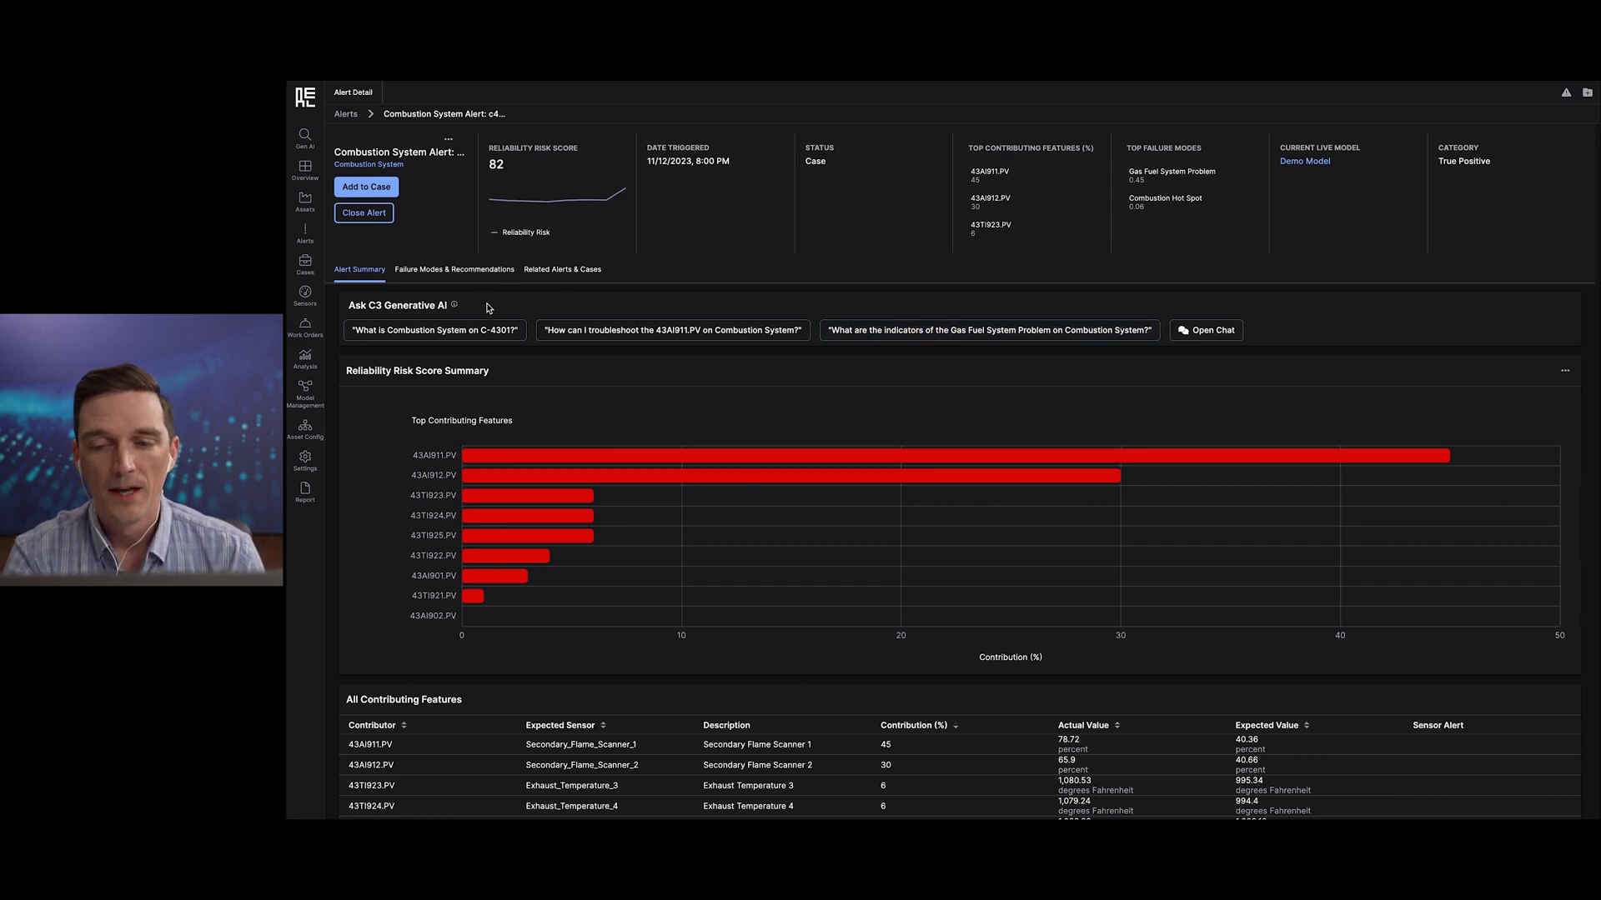
pyautogui.moveTo(454, 305)
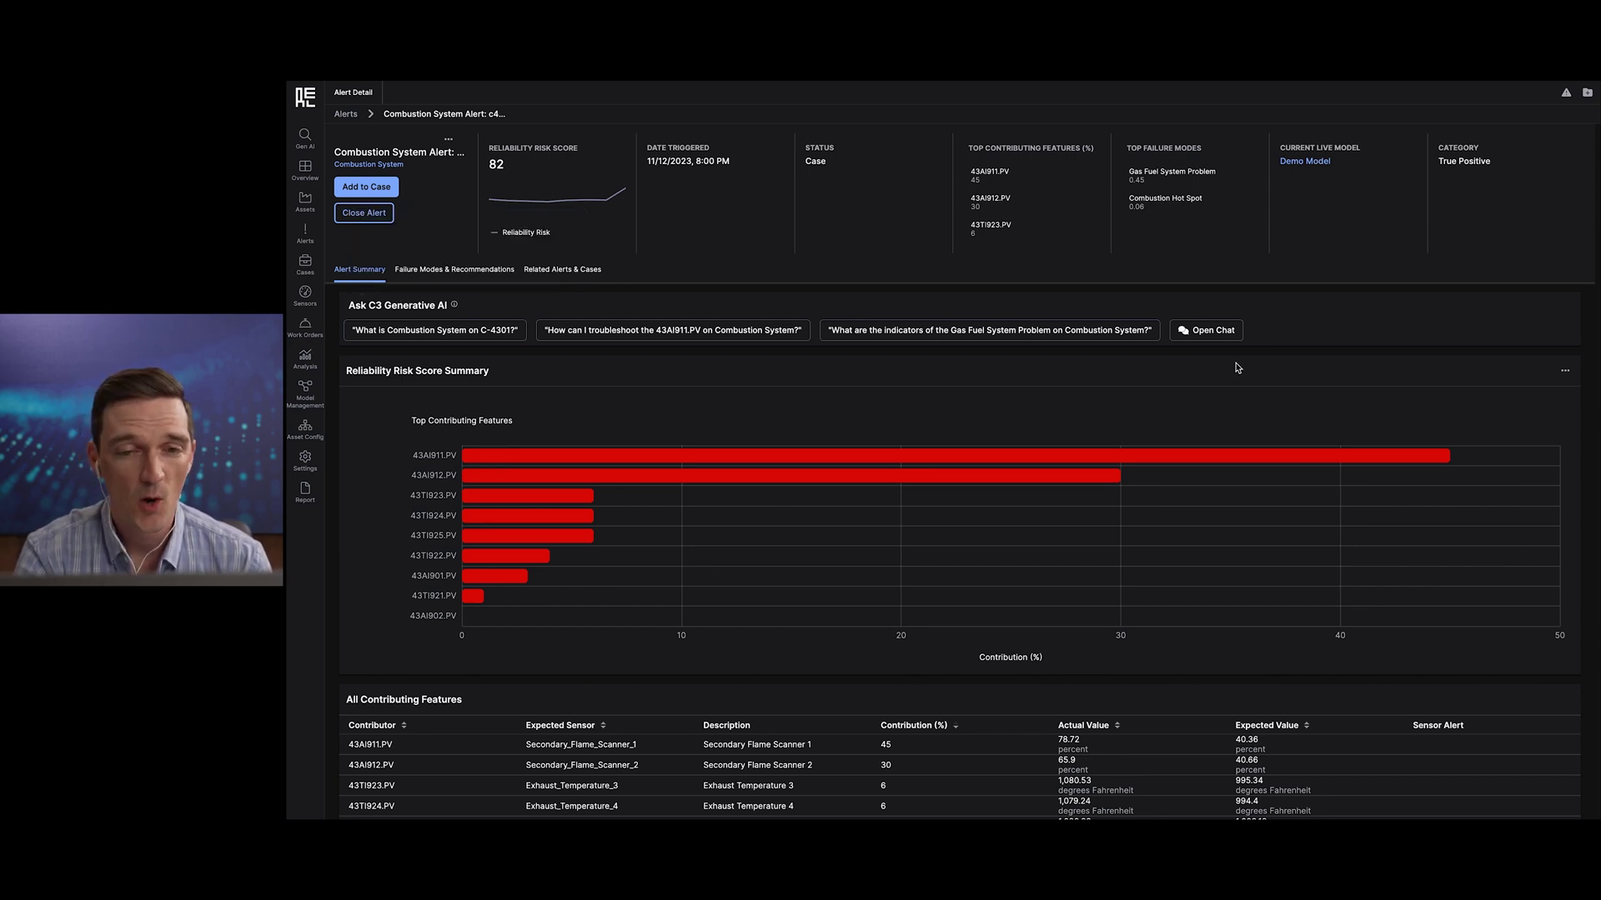
pyautogui.click(1214, 333)
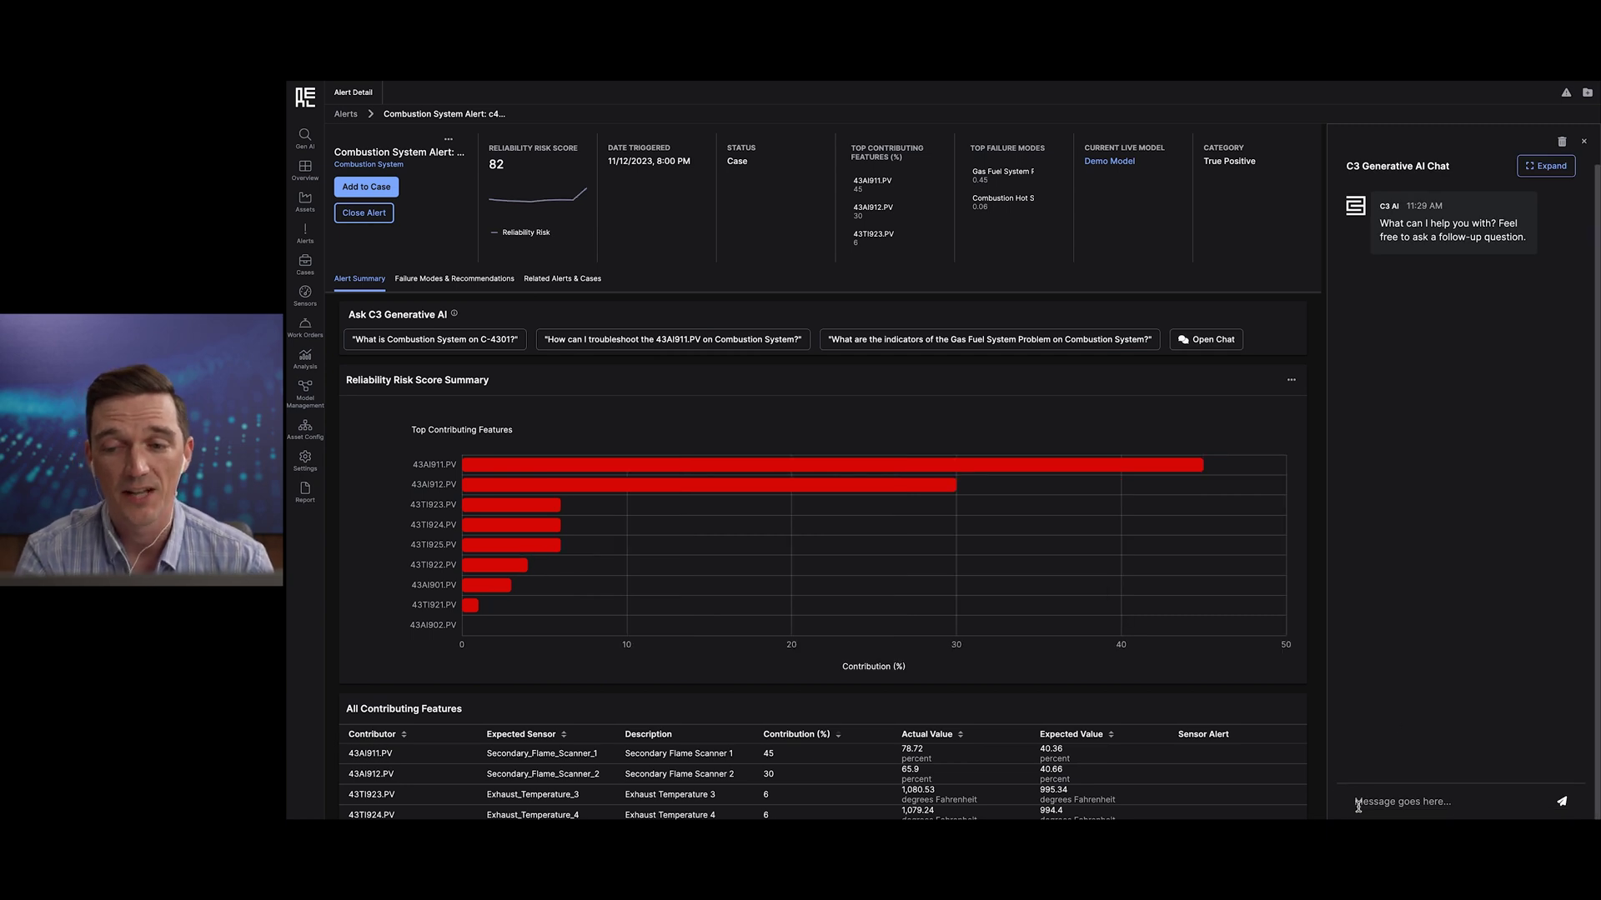
# - Ask the AI chat about gas fuel problem indicators in the combustion system, then expand it full screen
pyautogui.click(1359, 803)
pyautogui.write('What a')
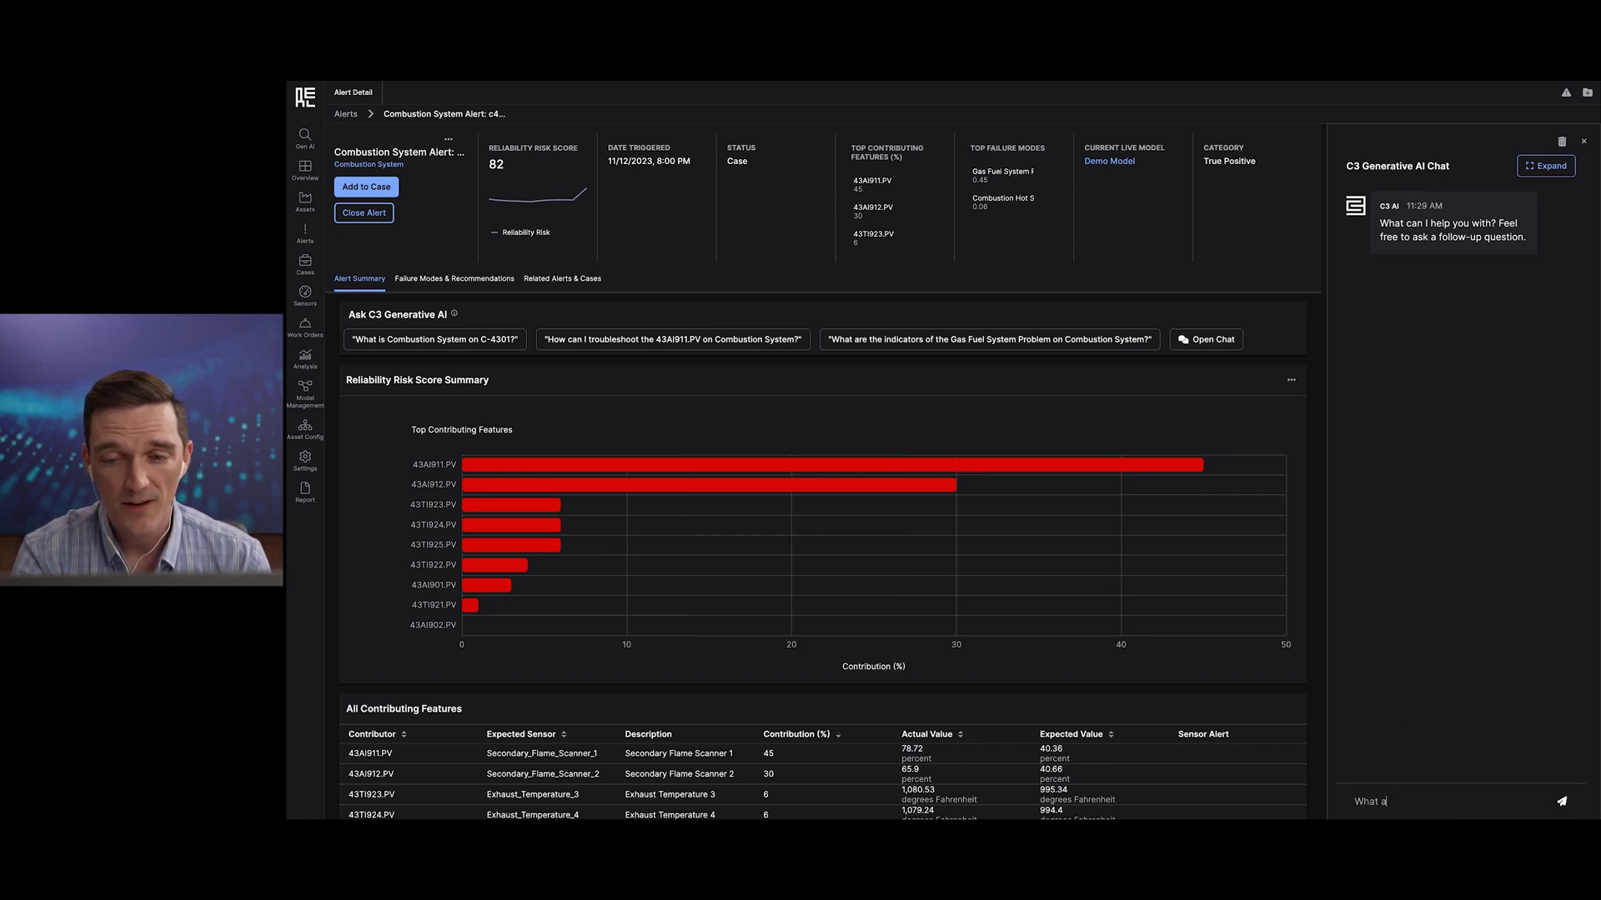
pyautogui.write('re indicators of a gas fuel problem o')
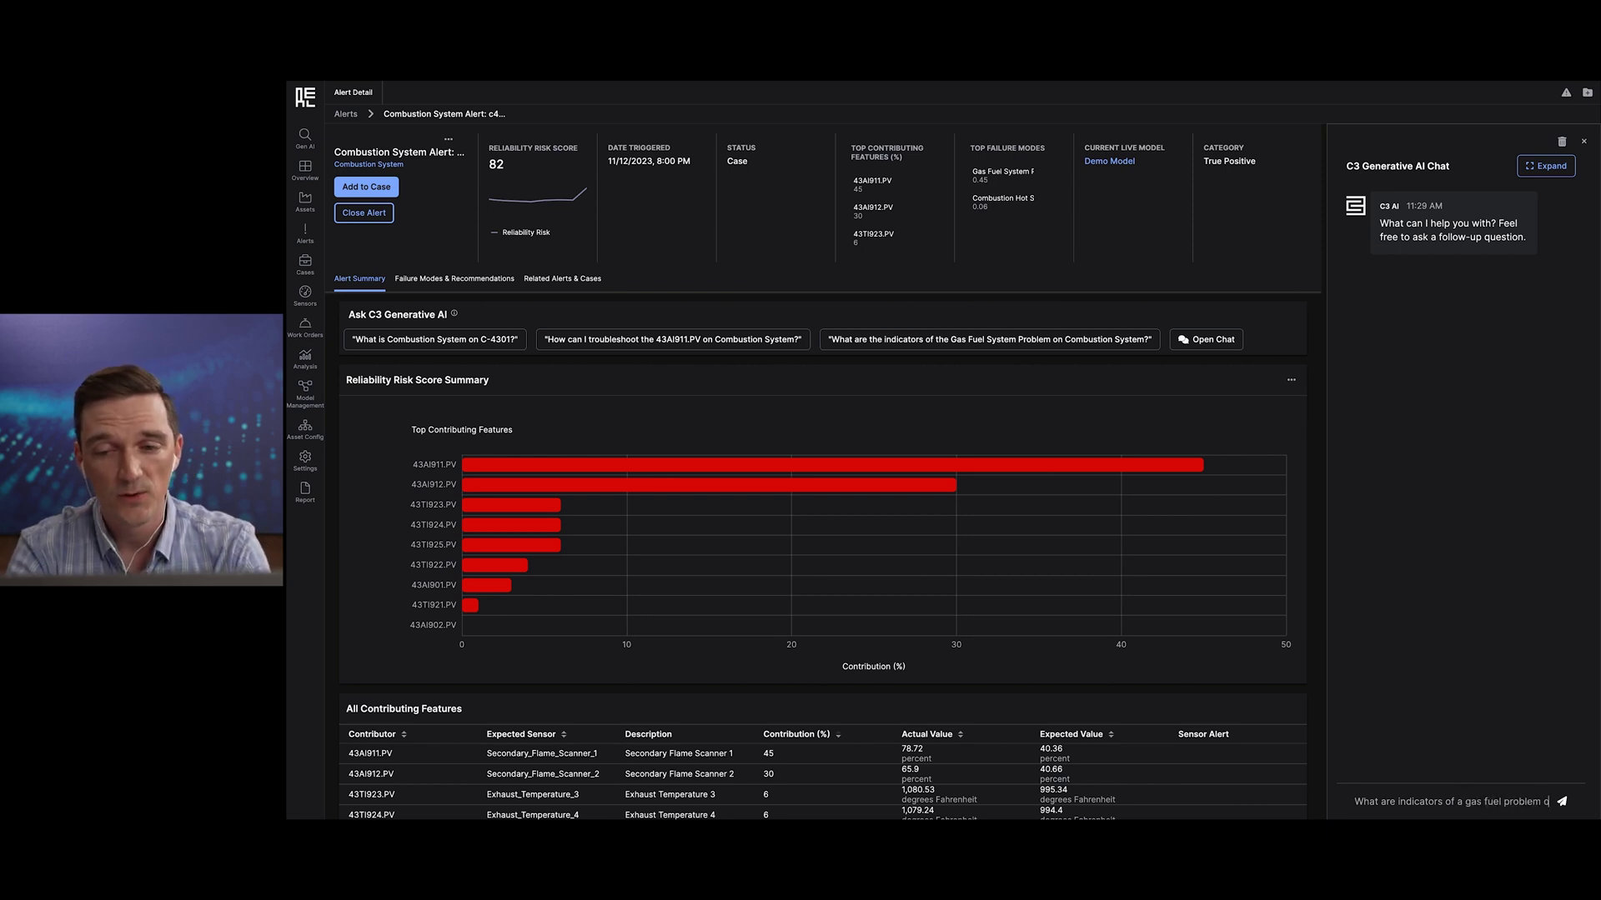
pyautogui.write('n my combustion s')
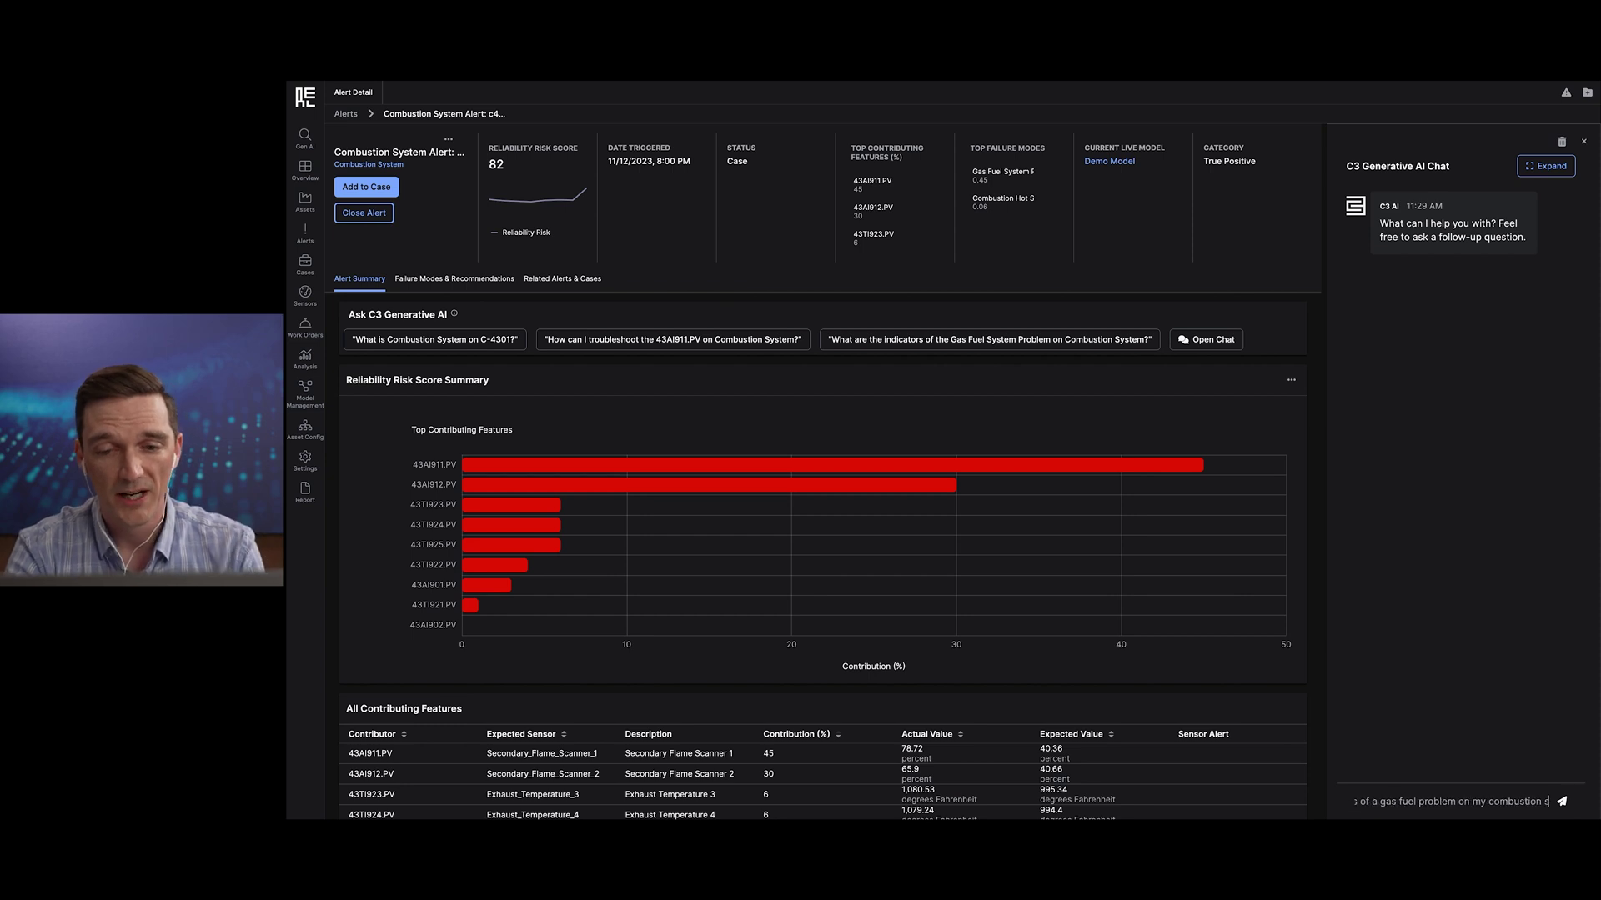
pyautogui.write('ystem?')
pyautogui.press('Return')
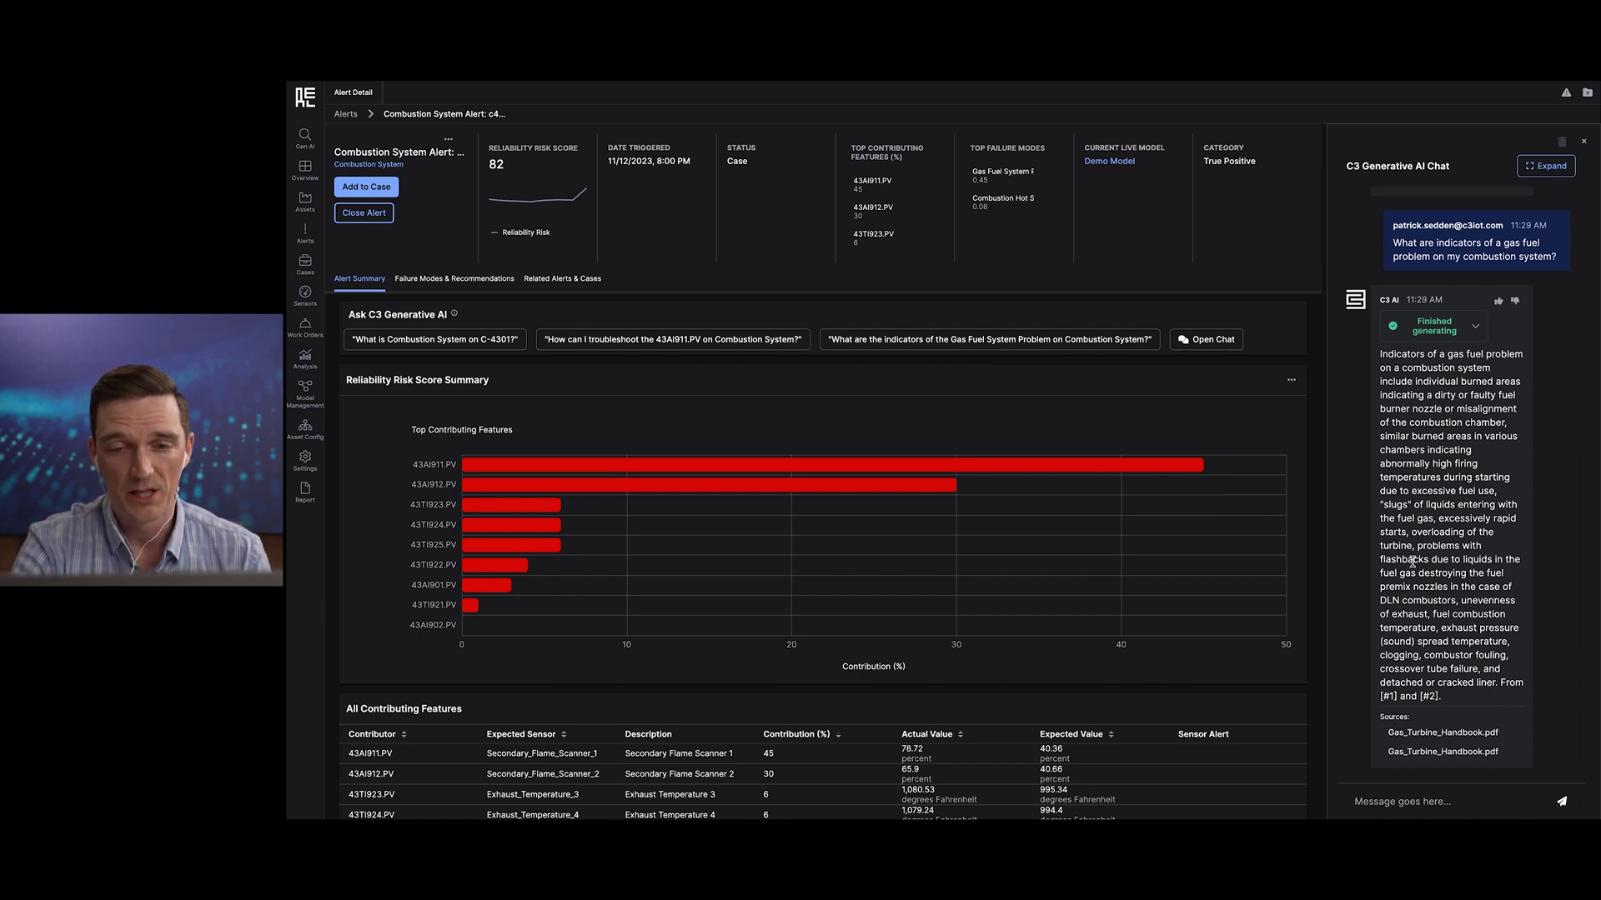
pyautogui.click(1558, 166)
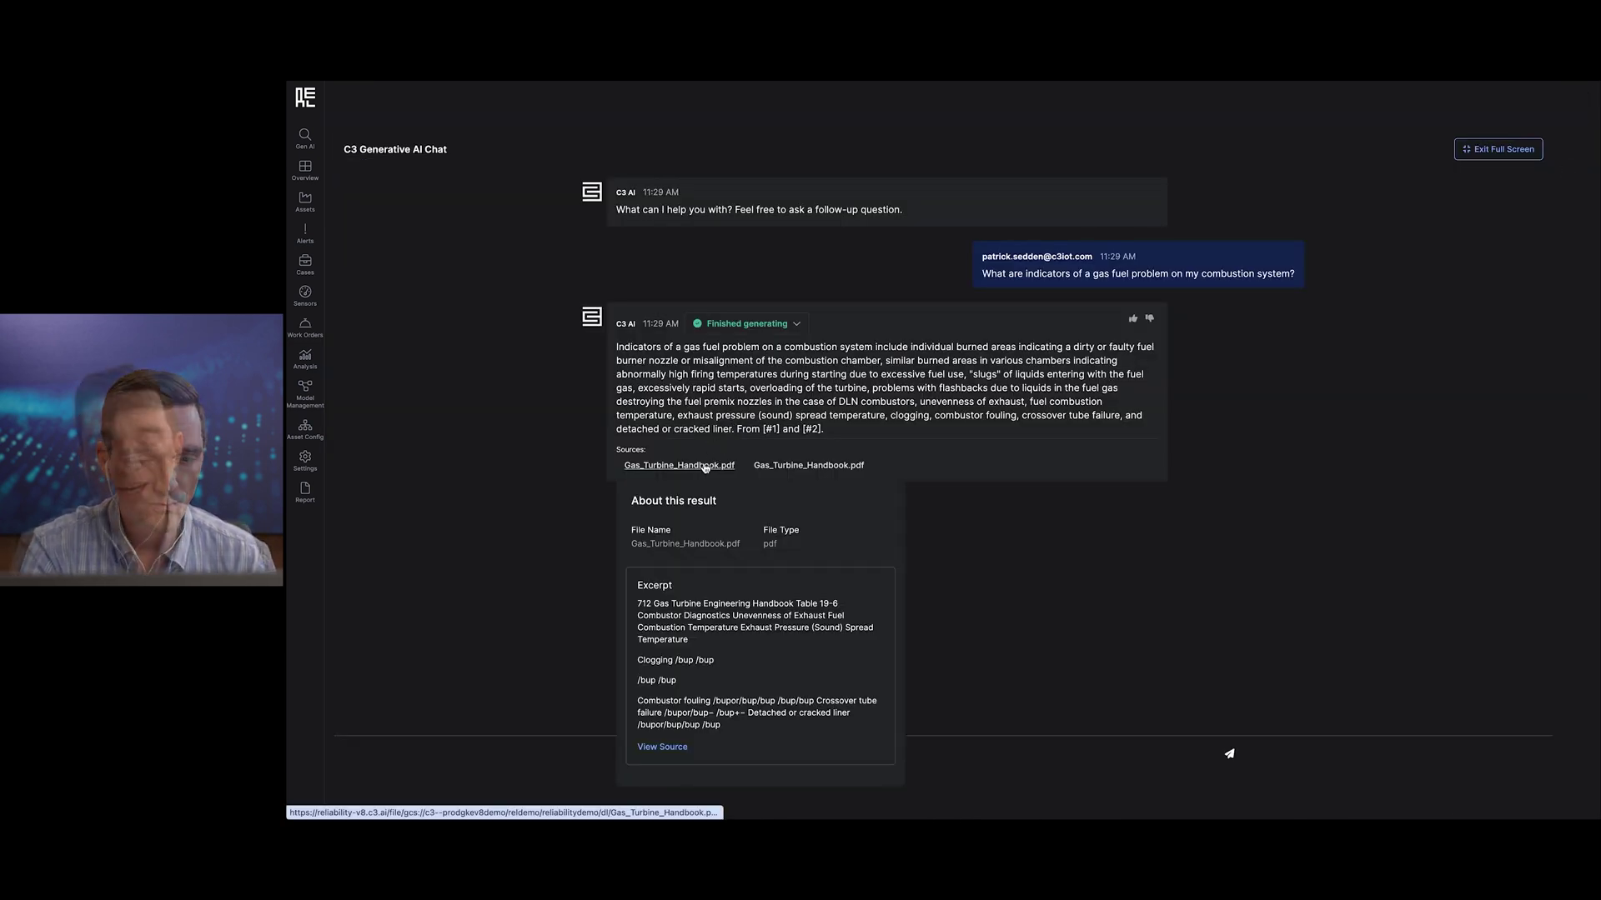
# - Check the cited Gas_Turbine_Handbook.pdf Combustor Diagnostics table at page 720, then return to the chat
pyautogui.moveTo(765, 475)
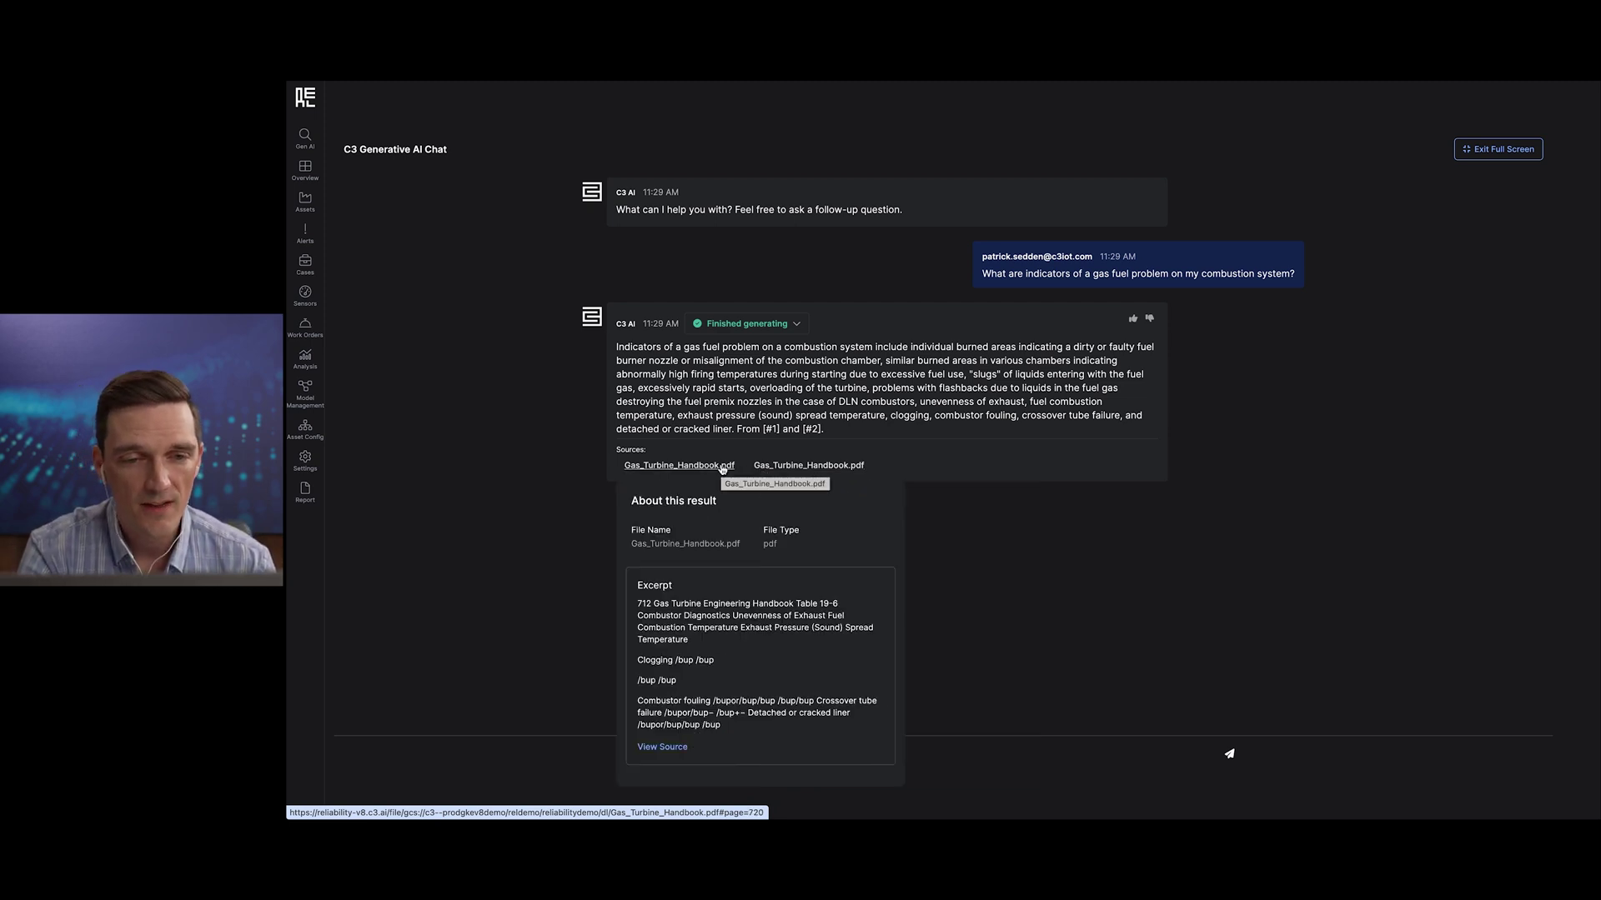
pyautogui.click(722, 469)
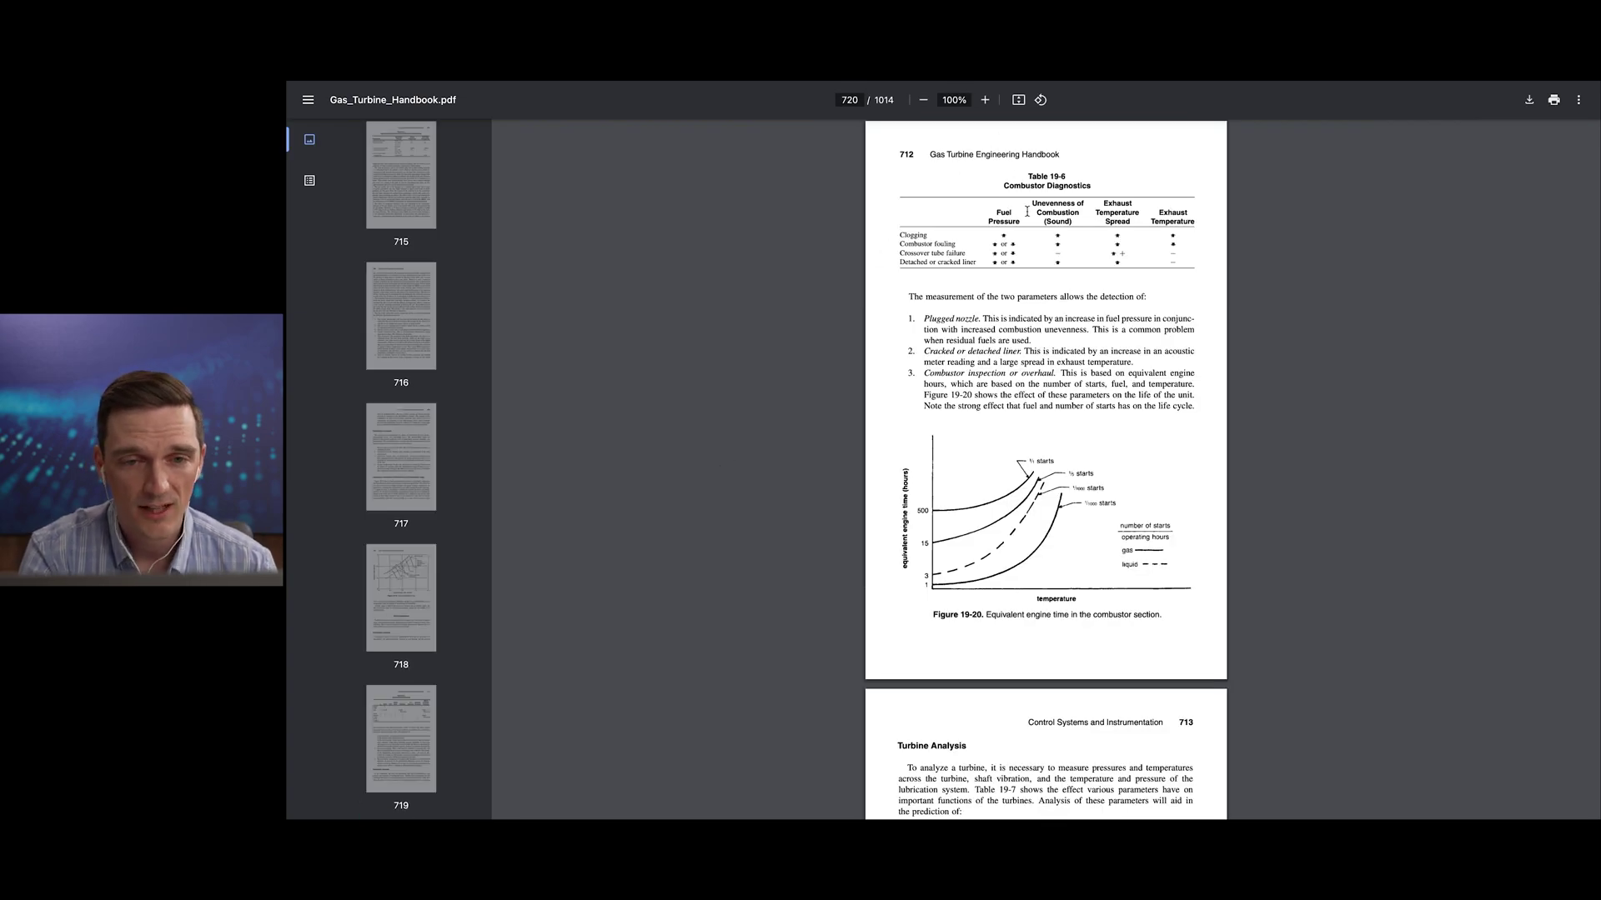
pyautogui.tripleClick(1087, 184)
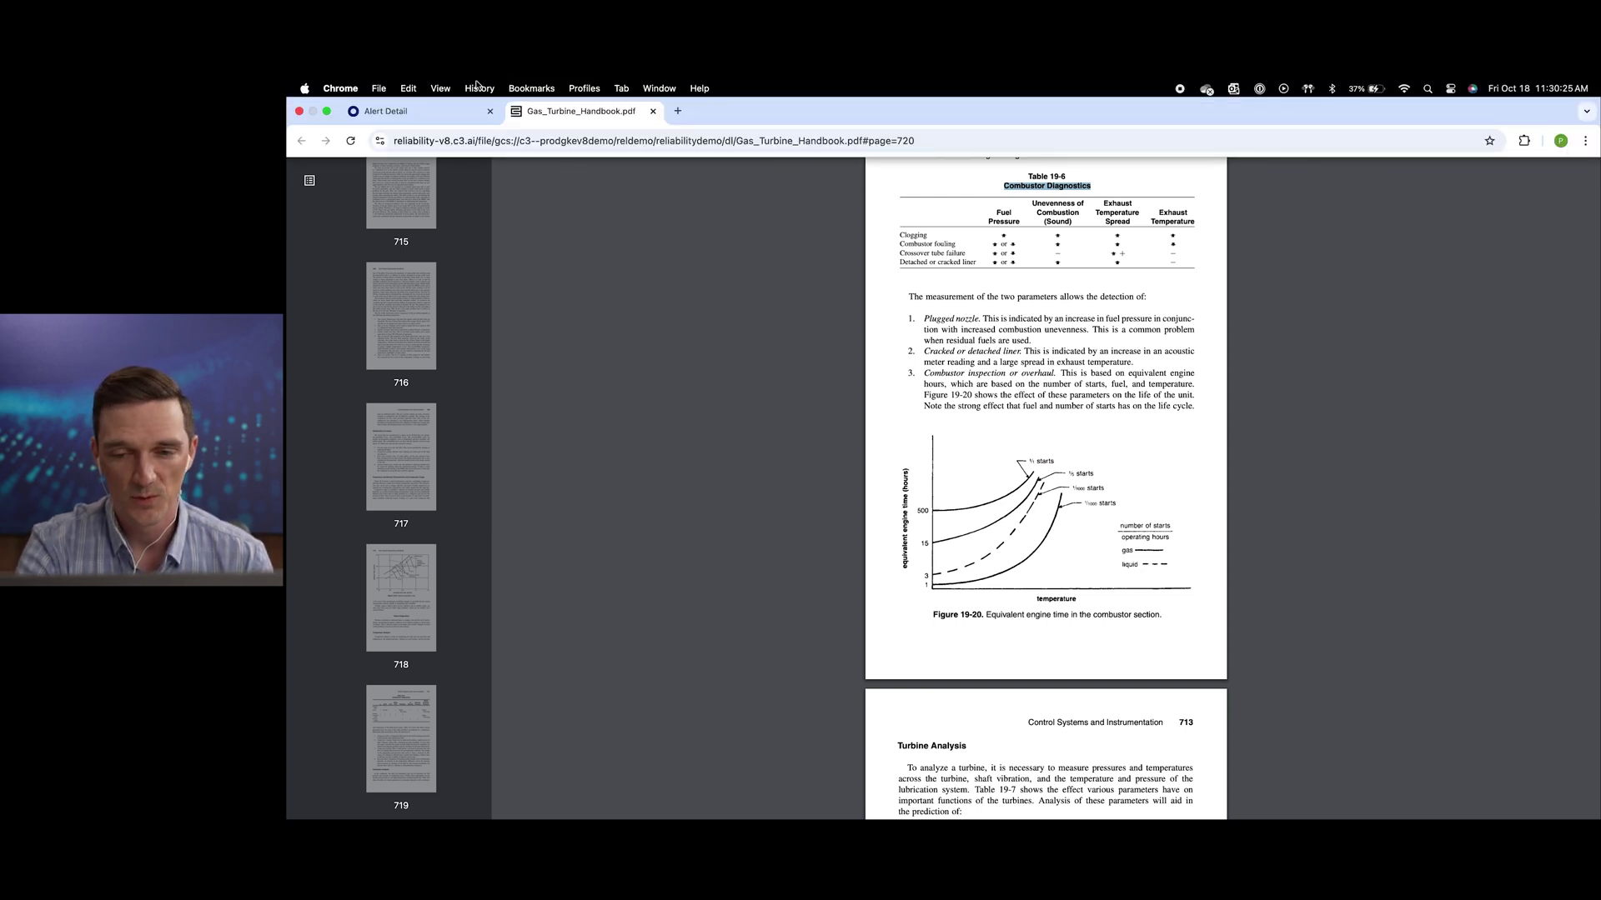
pyautogui.click(416, 113)
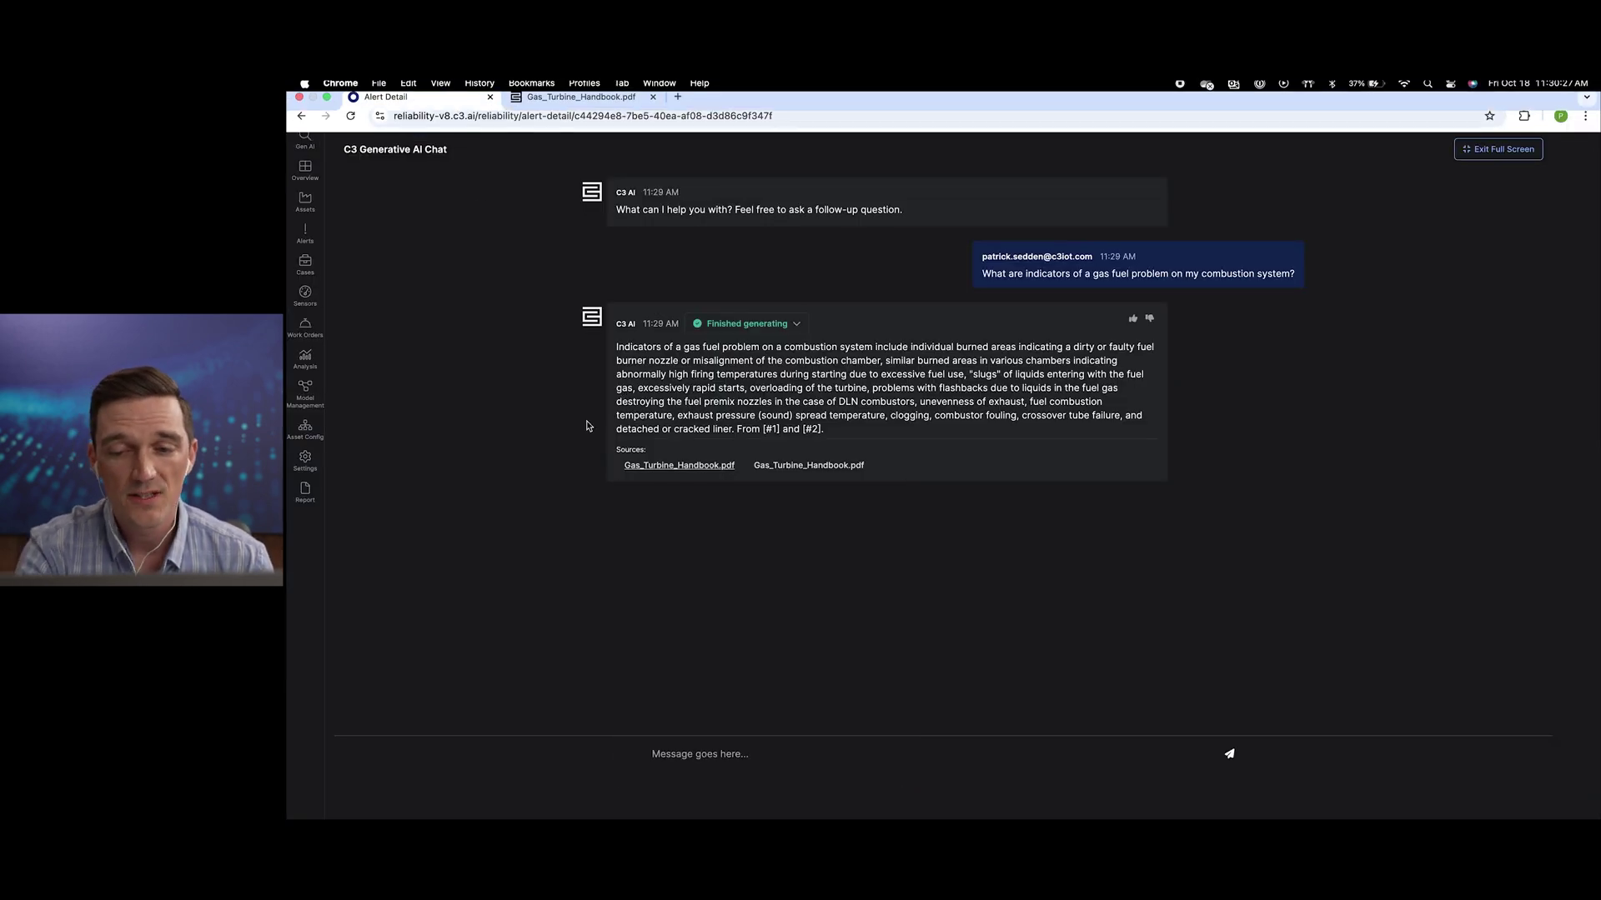
# - Exit full-screen chat and scroll the docked panel down to its sources
pyautogui.click(1498, 149)
pyautogui.scroll(-1, 1391, 567)
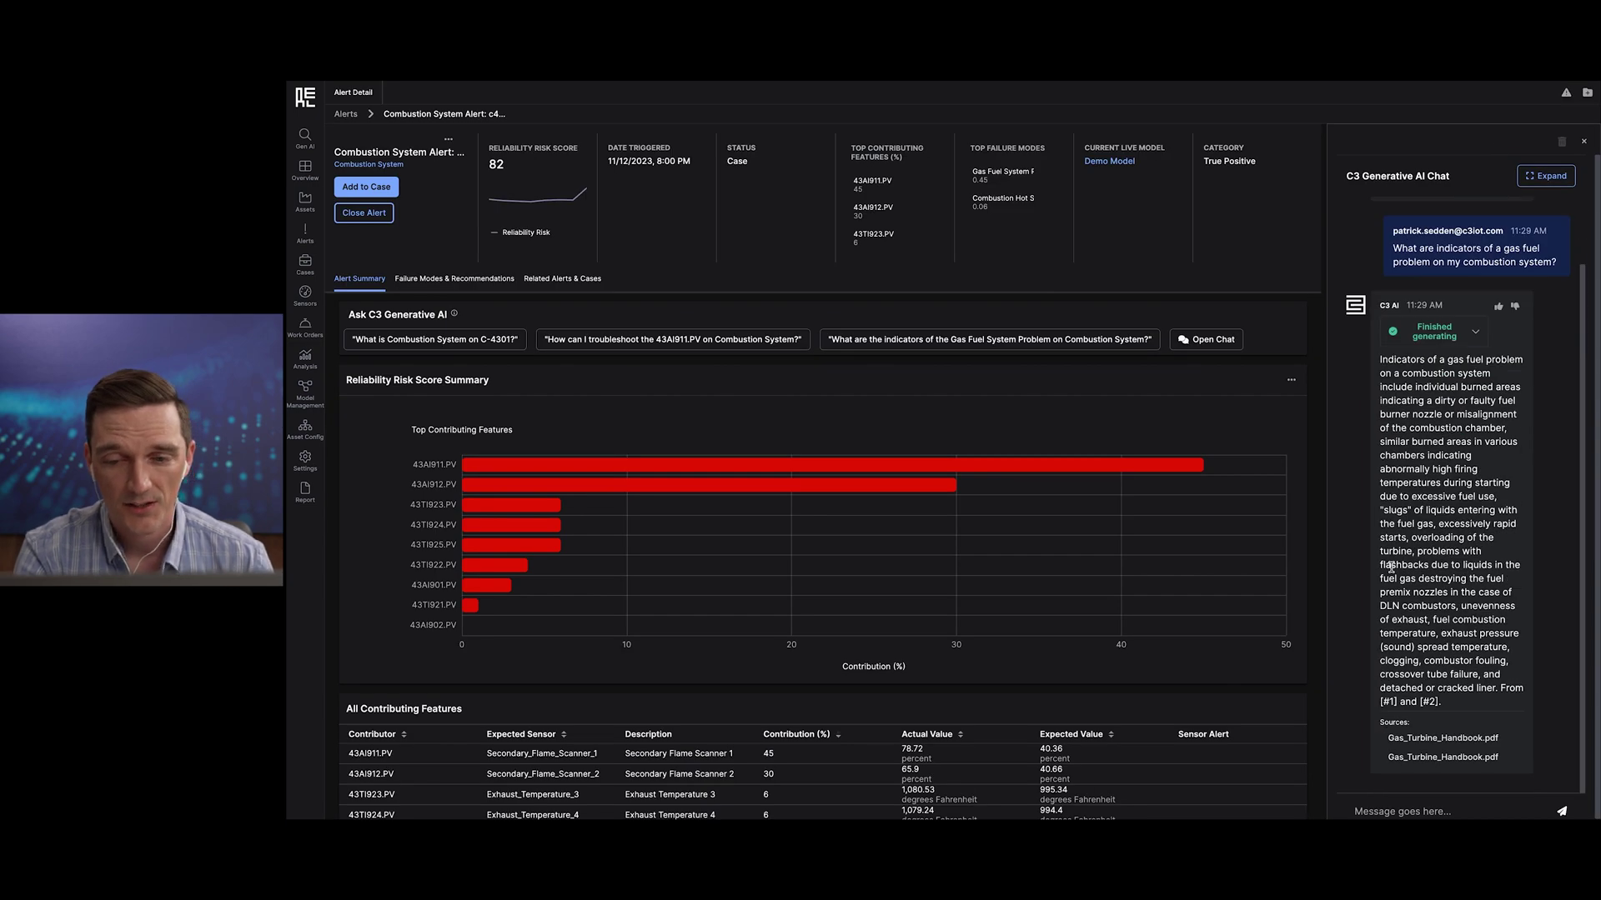
# - Start a new case 'Combustion system case 123' with P0 priority and comment 'Investigate fuel system problem'
pyautogui.click(393, 193)
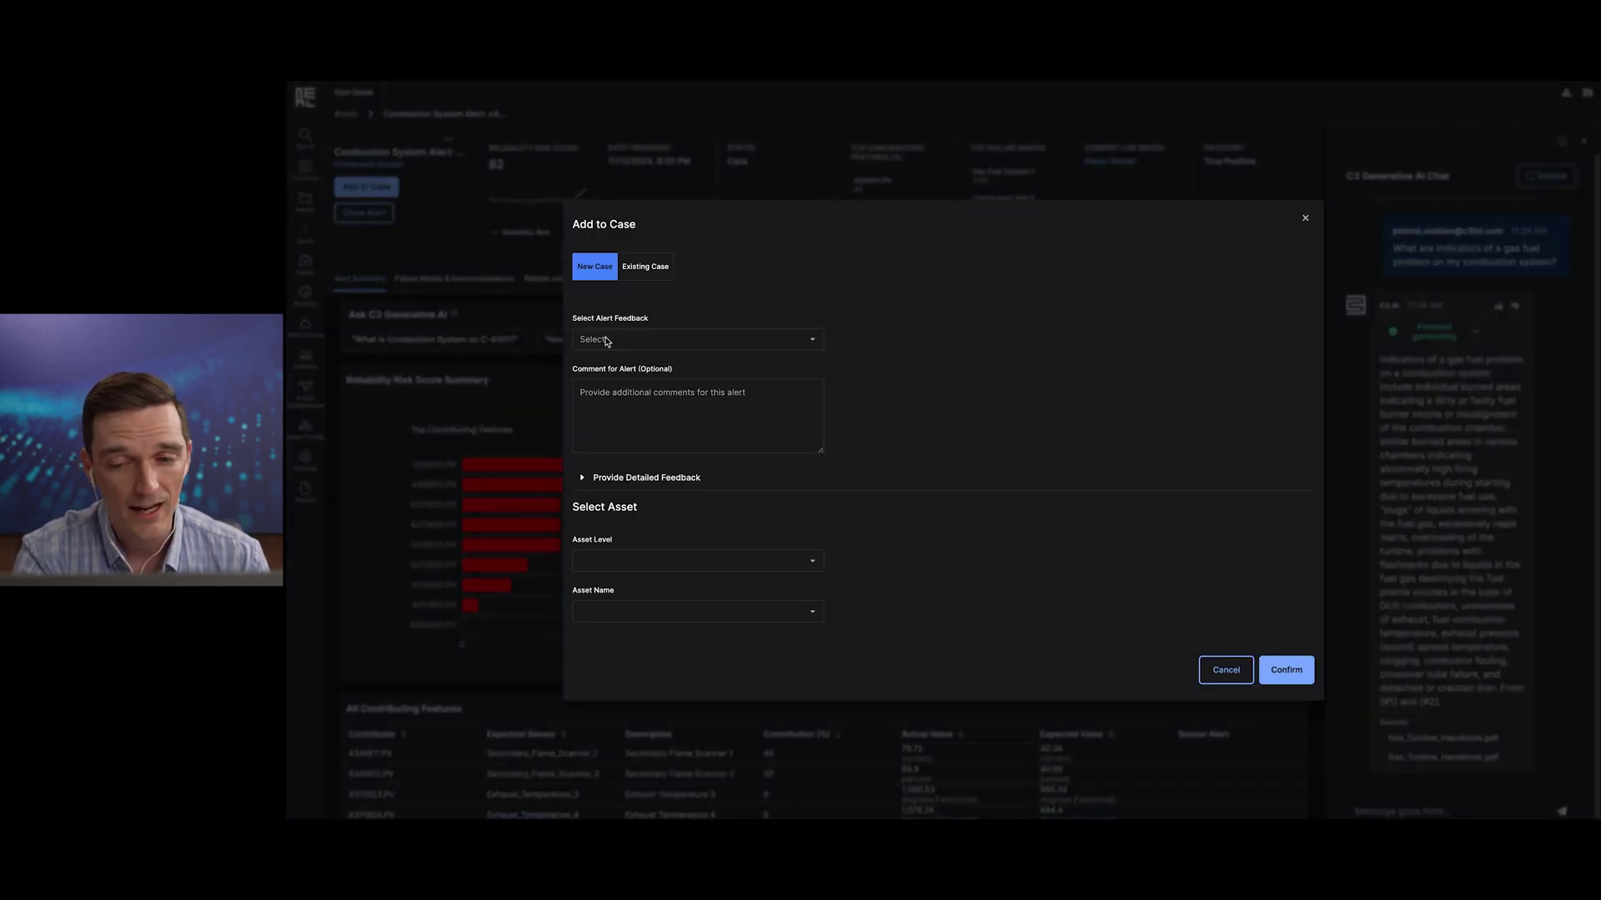
pyautogui.click(609, 279)
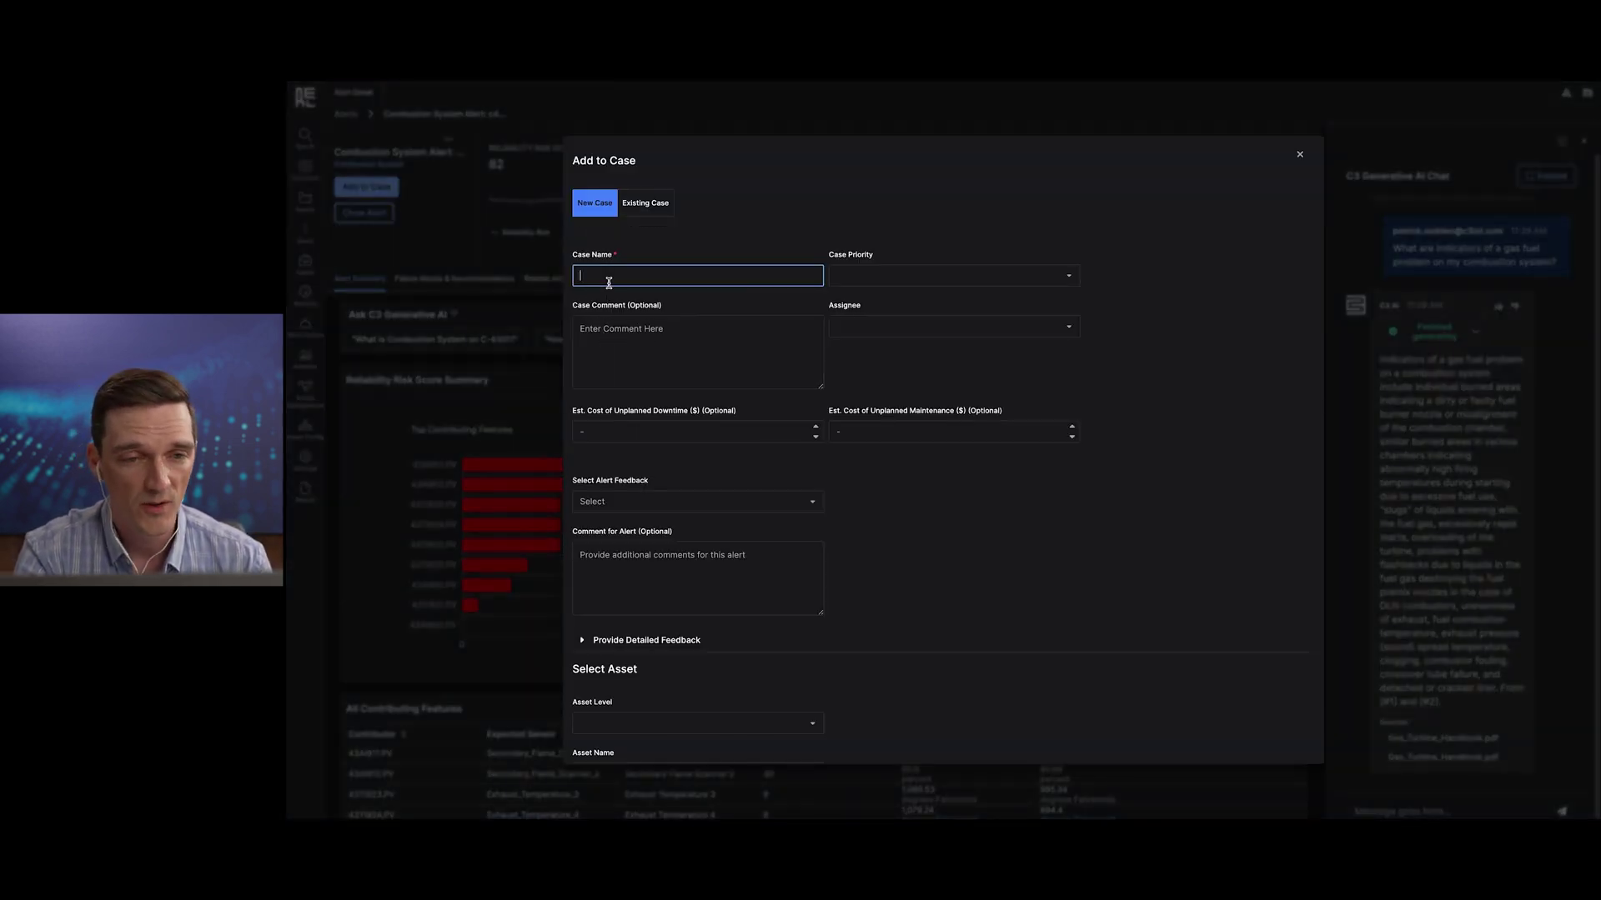
pyautogui.write('Combustion system case')
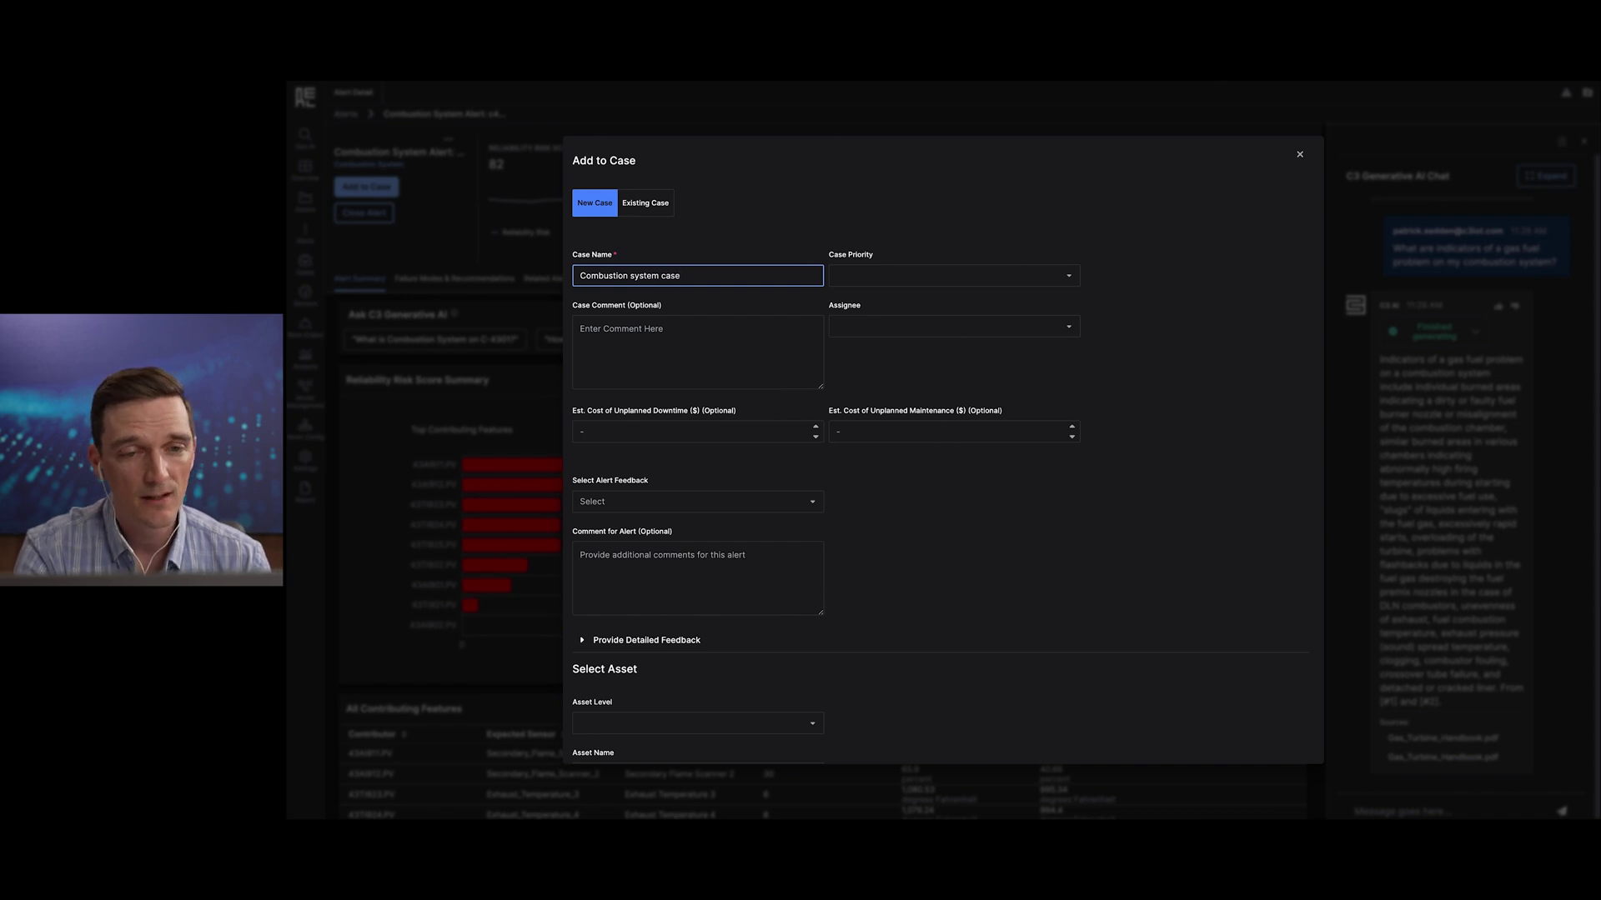
pyautogui.write(' 123')
pyautogui.click(883, 280)
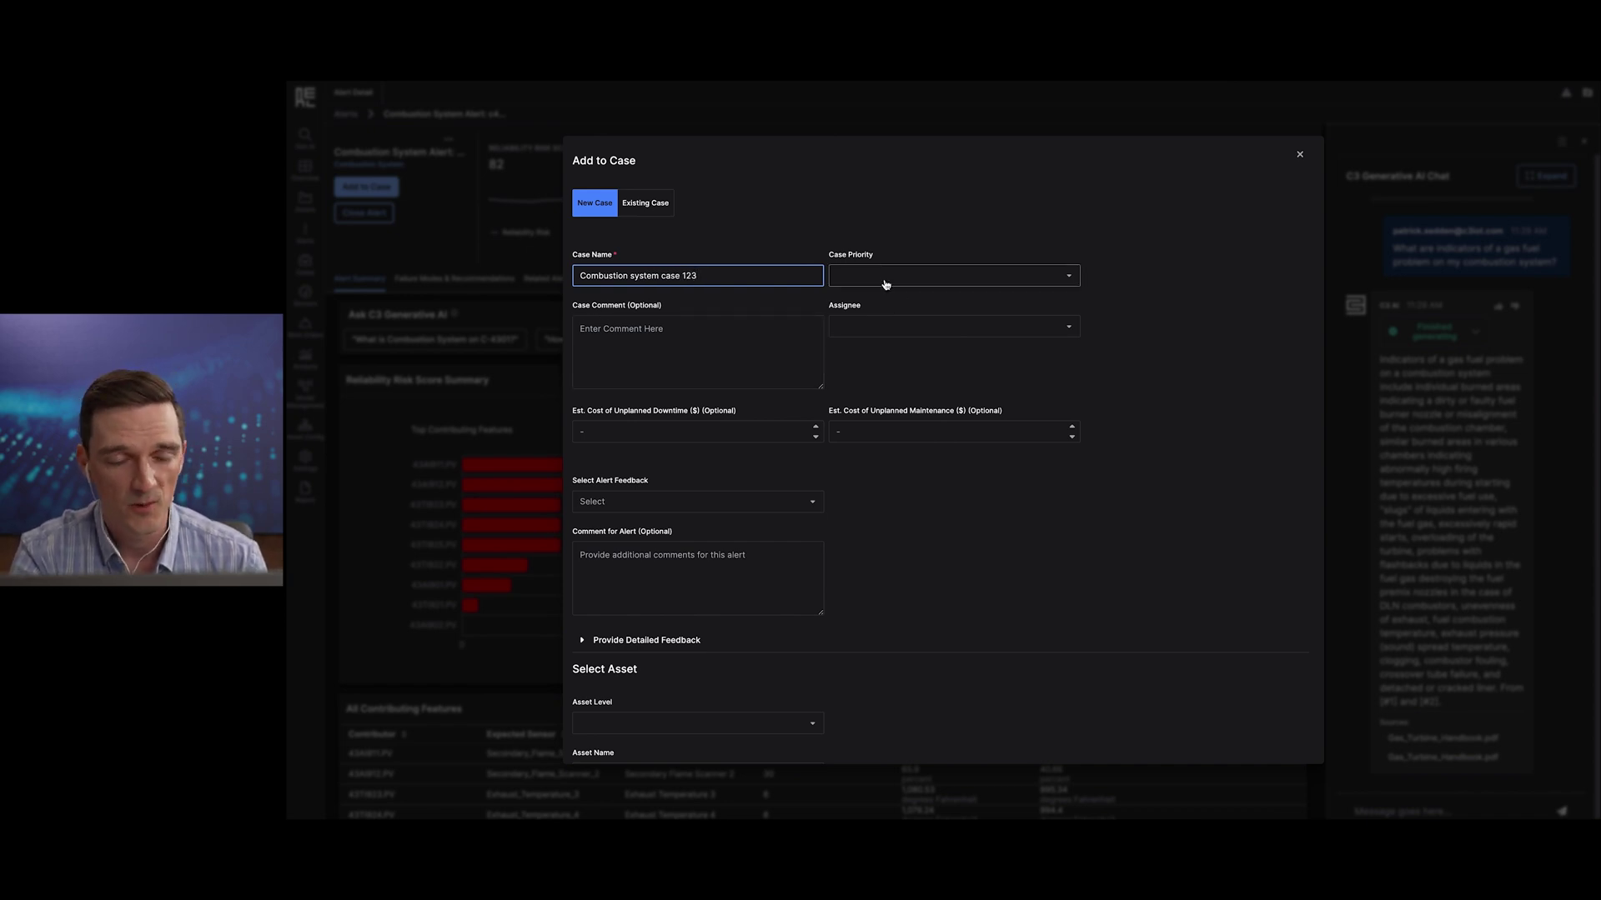
pyautogui.click(880, 301)
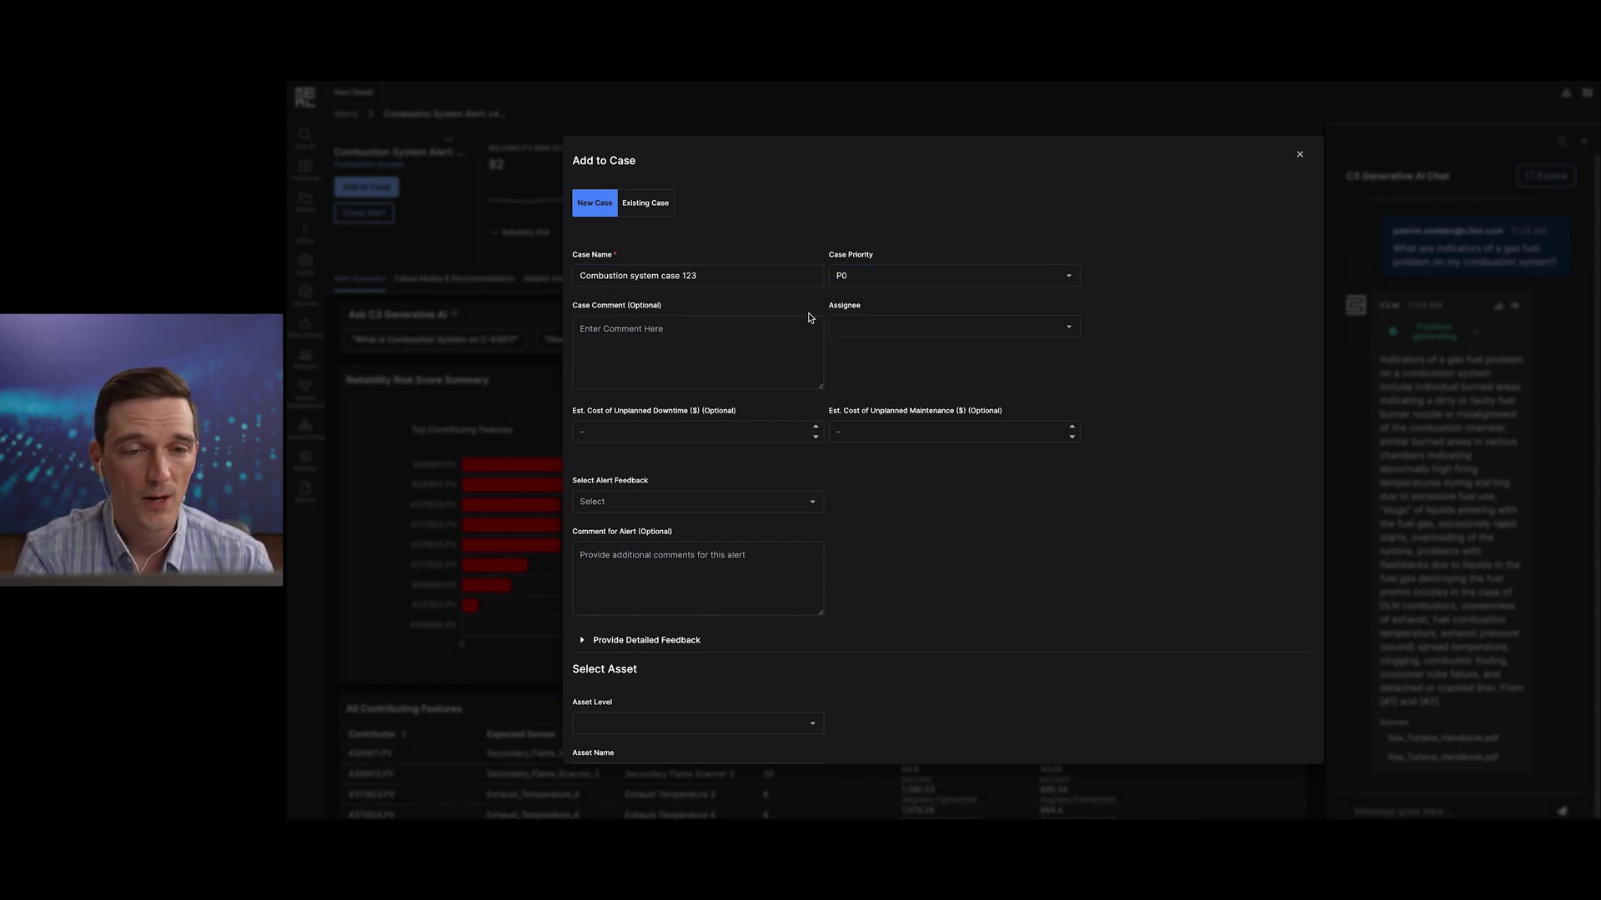
pyautogui.click(782, 334)
pyautogui.write('Investigate fuel system problem')
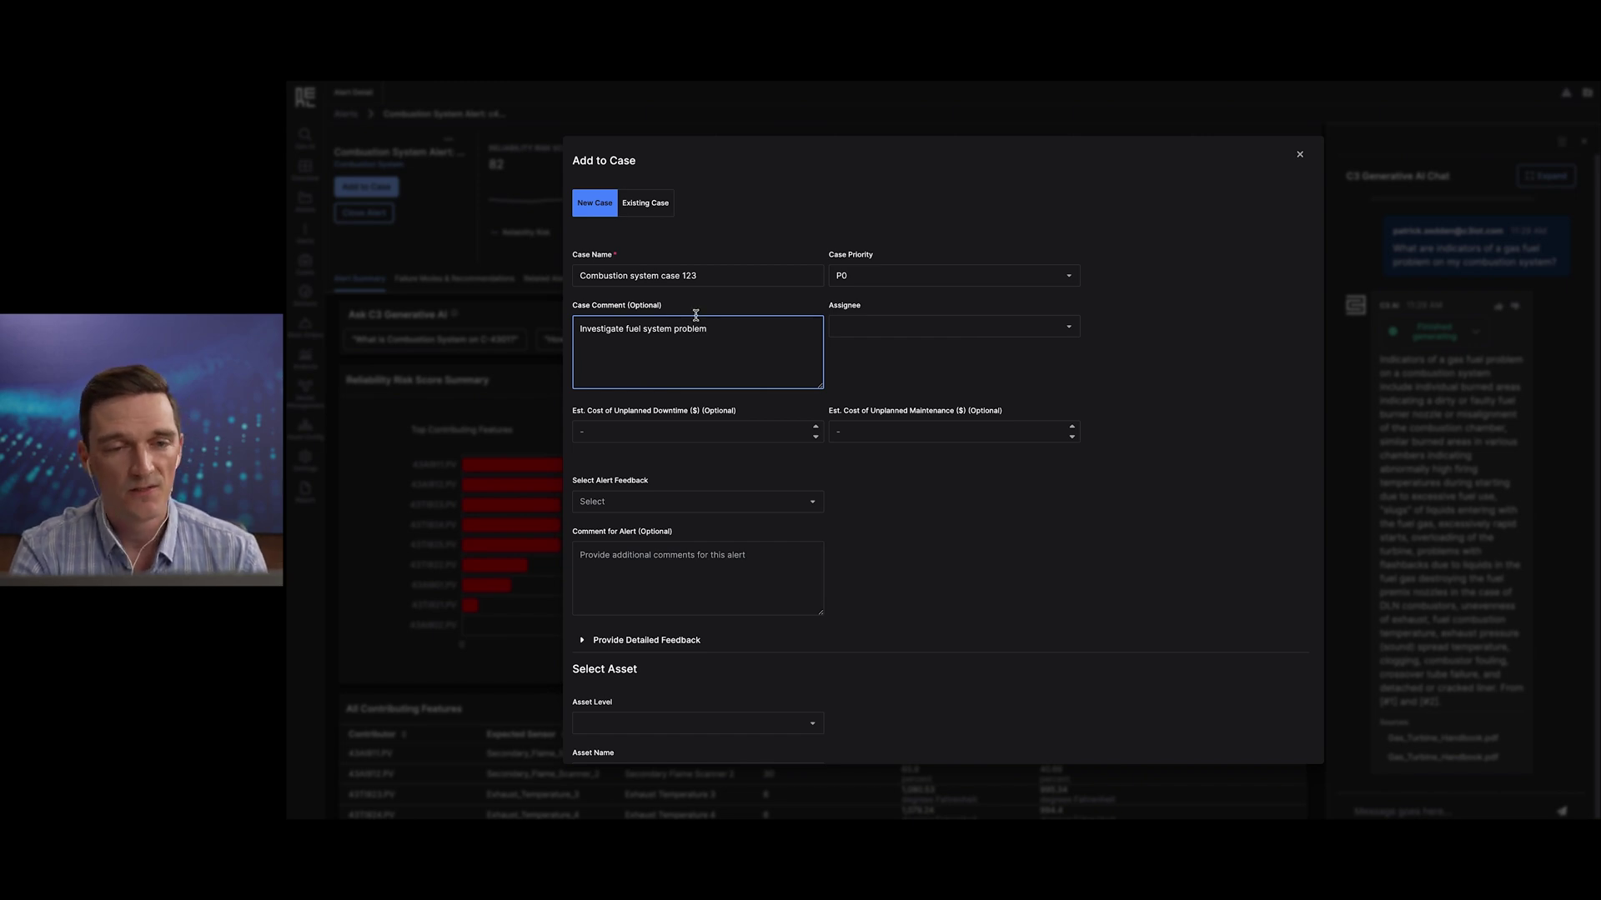
# - Assign the case to the first listed teammate, set feedback True Positive, and confirm
pyautogui.click(867, 327)
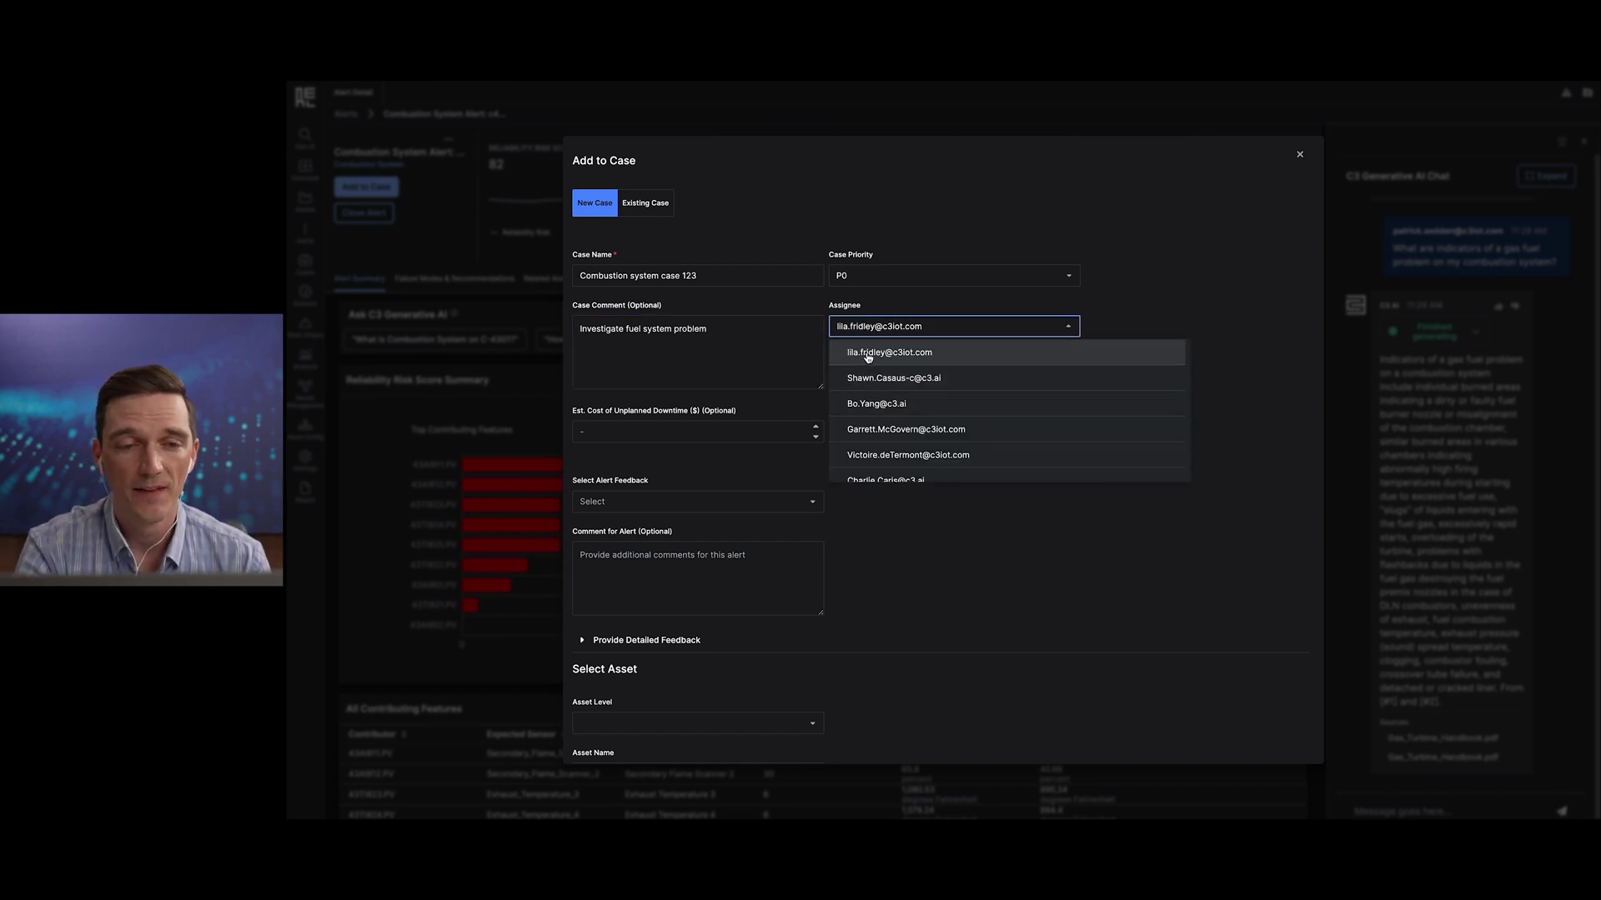
pyautogui.click(867, 352)
pyautogui.scroll(-1, 749, 433)
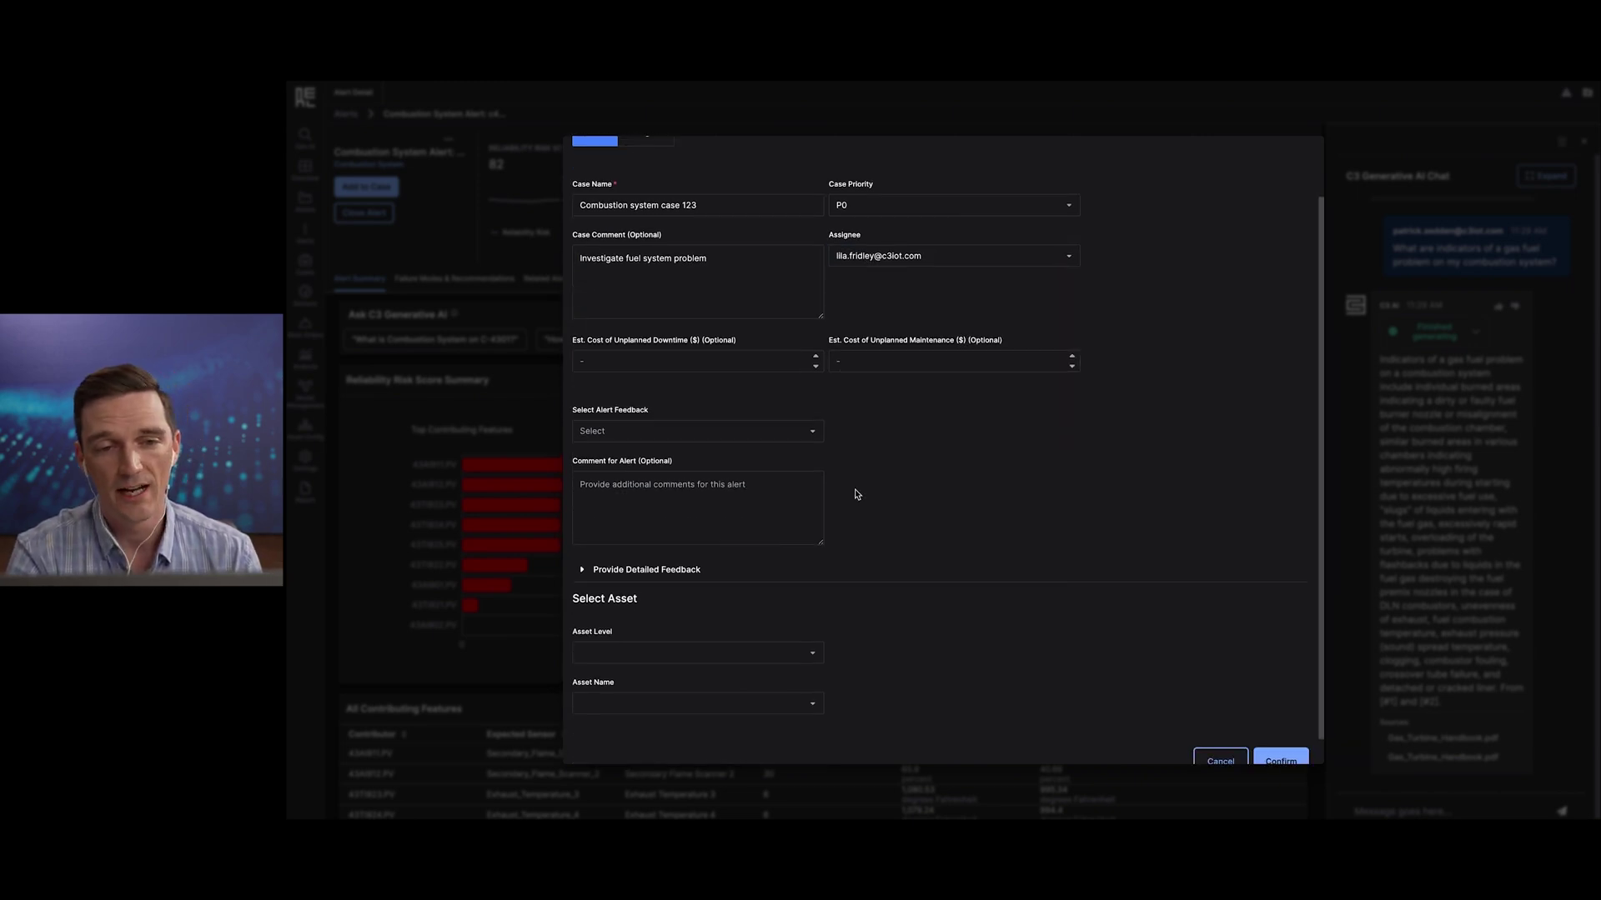
pyautogui.click(750, 432)
pyautogui.click(733, 457)
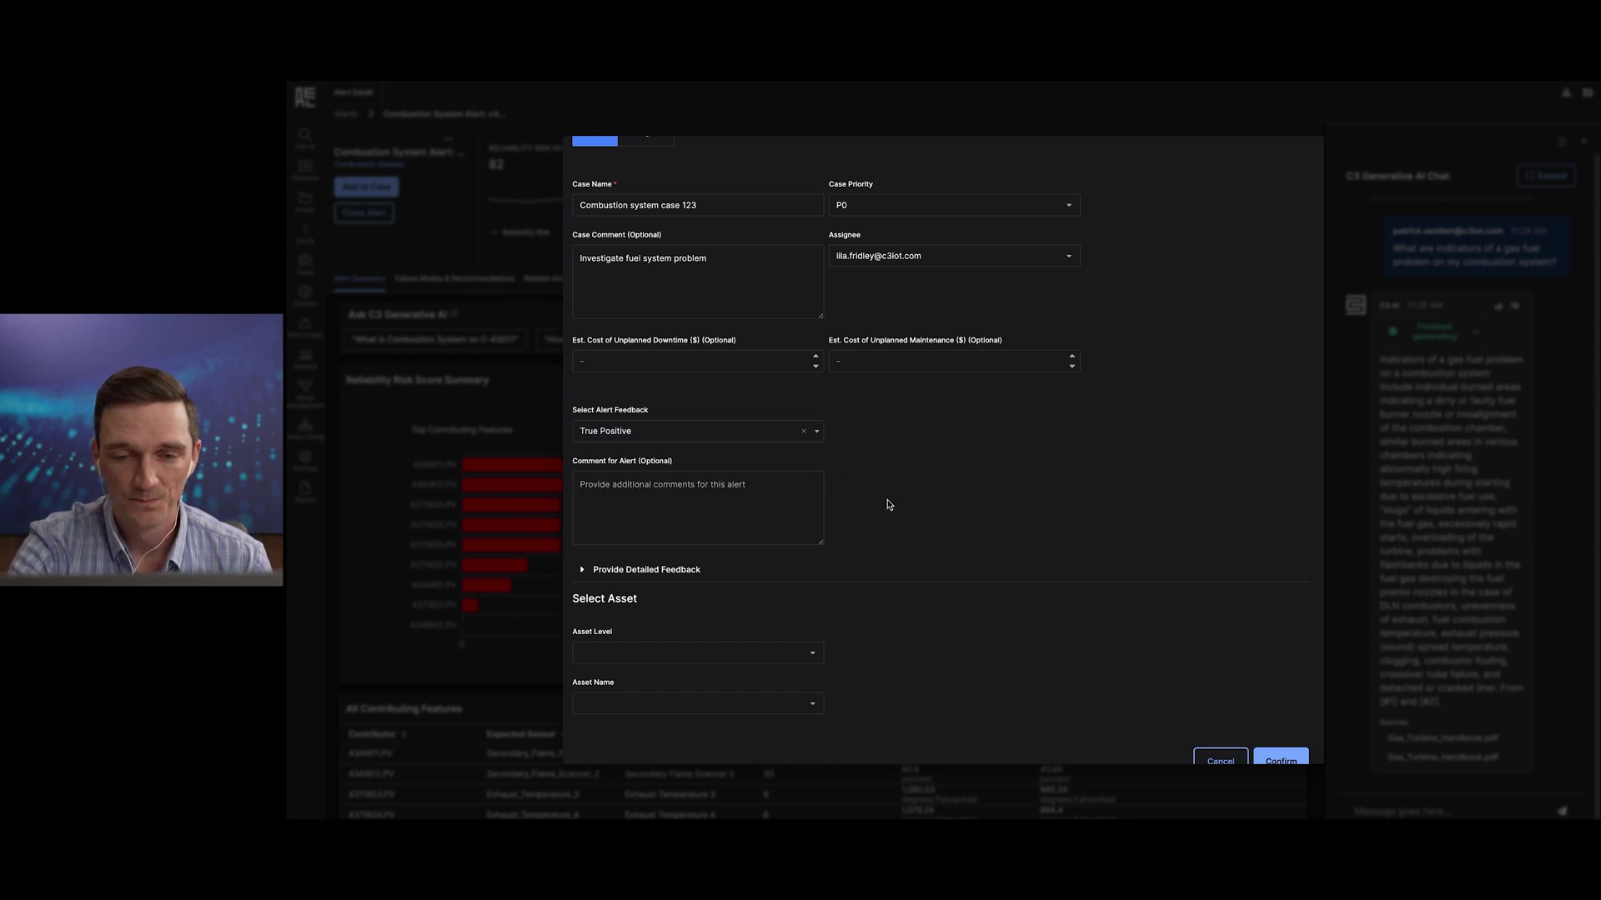
pyautogui.scroll(-1, 887, 505)
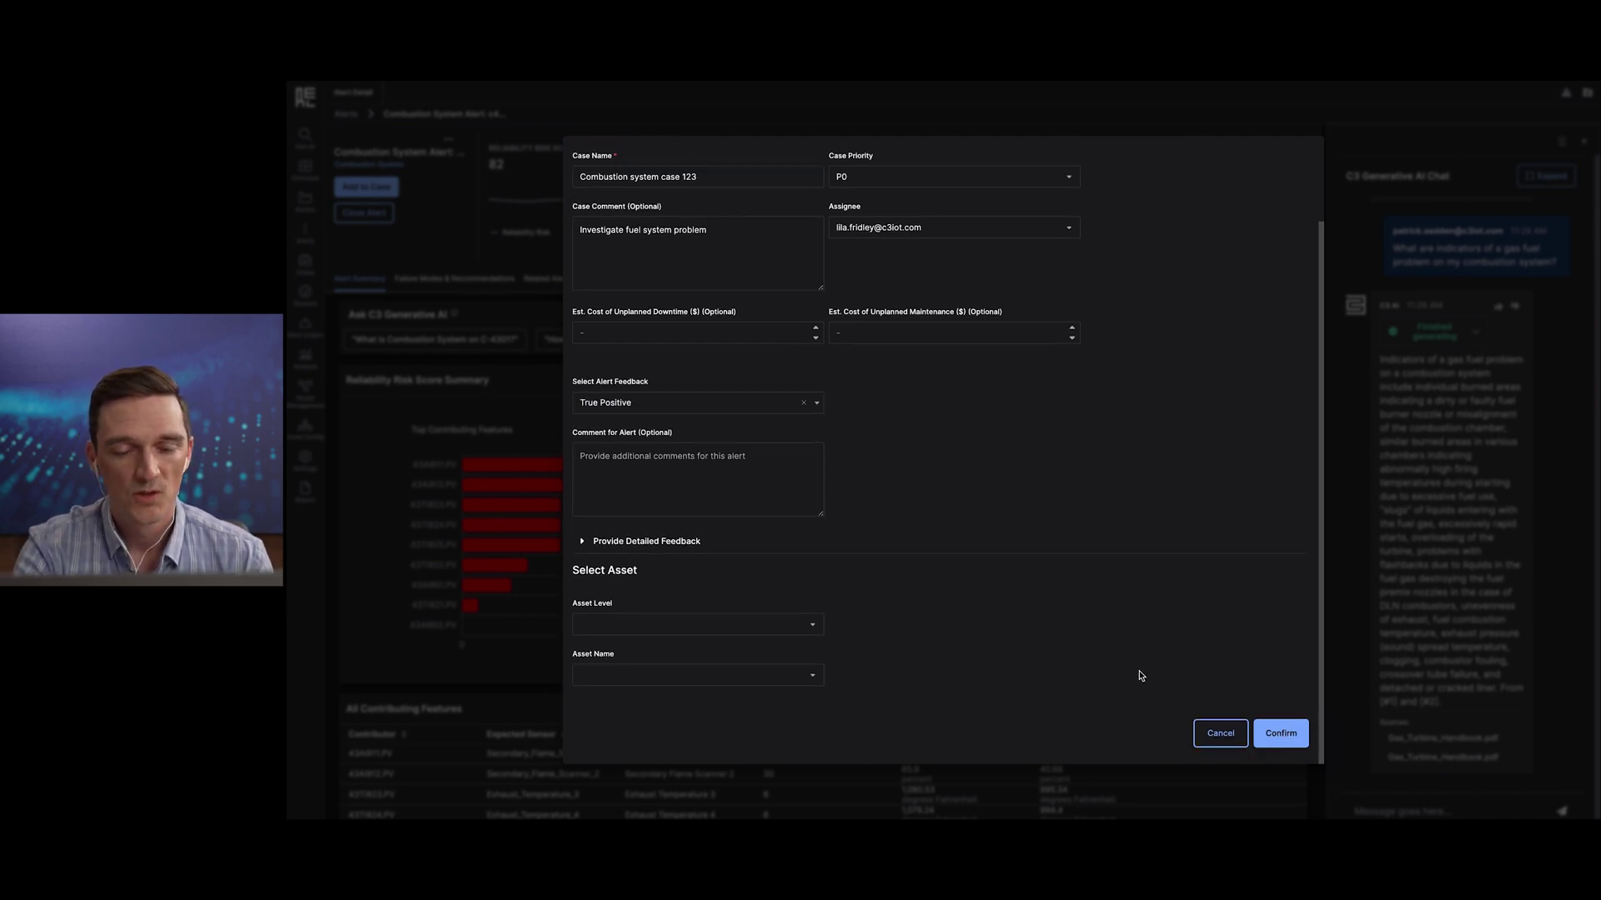
pyautogui.click(1279, 733)
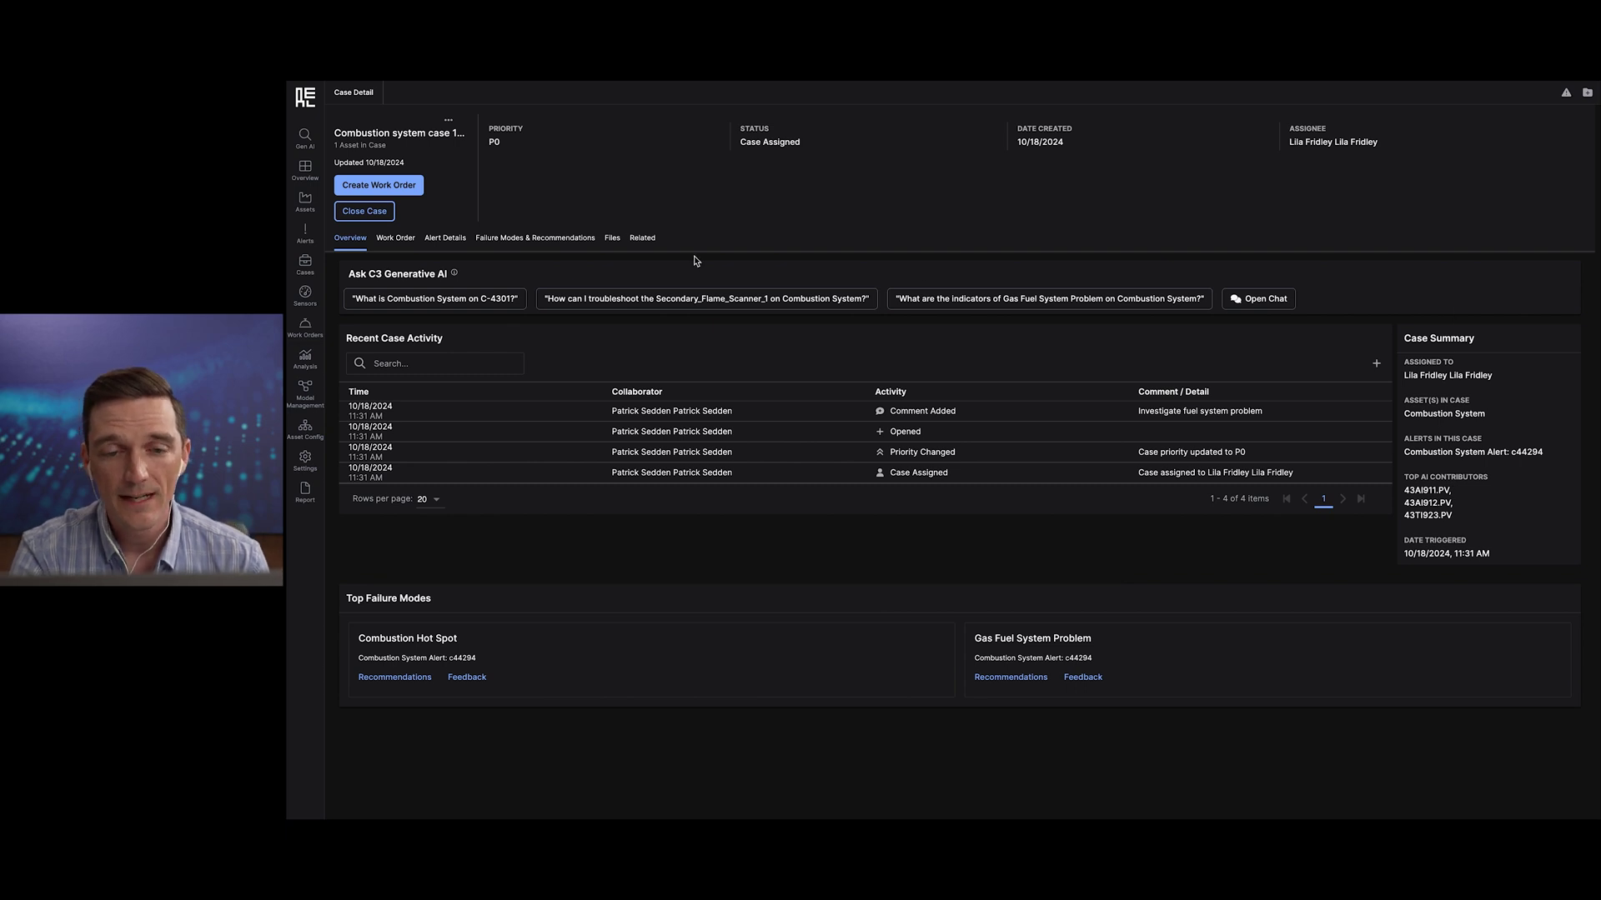
# - Review the case's Alert Details, Failure Modes & Recommendations and Files tabs, then begin a file upload
pyautogui.click(440, 241)
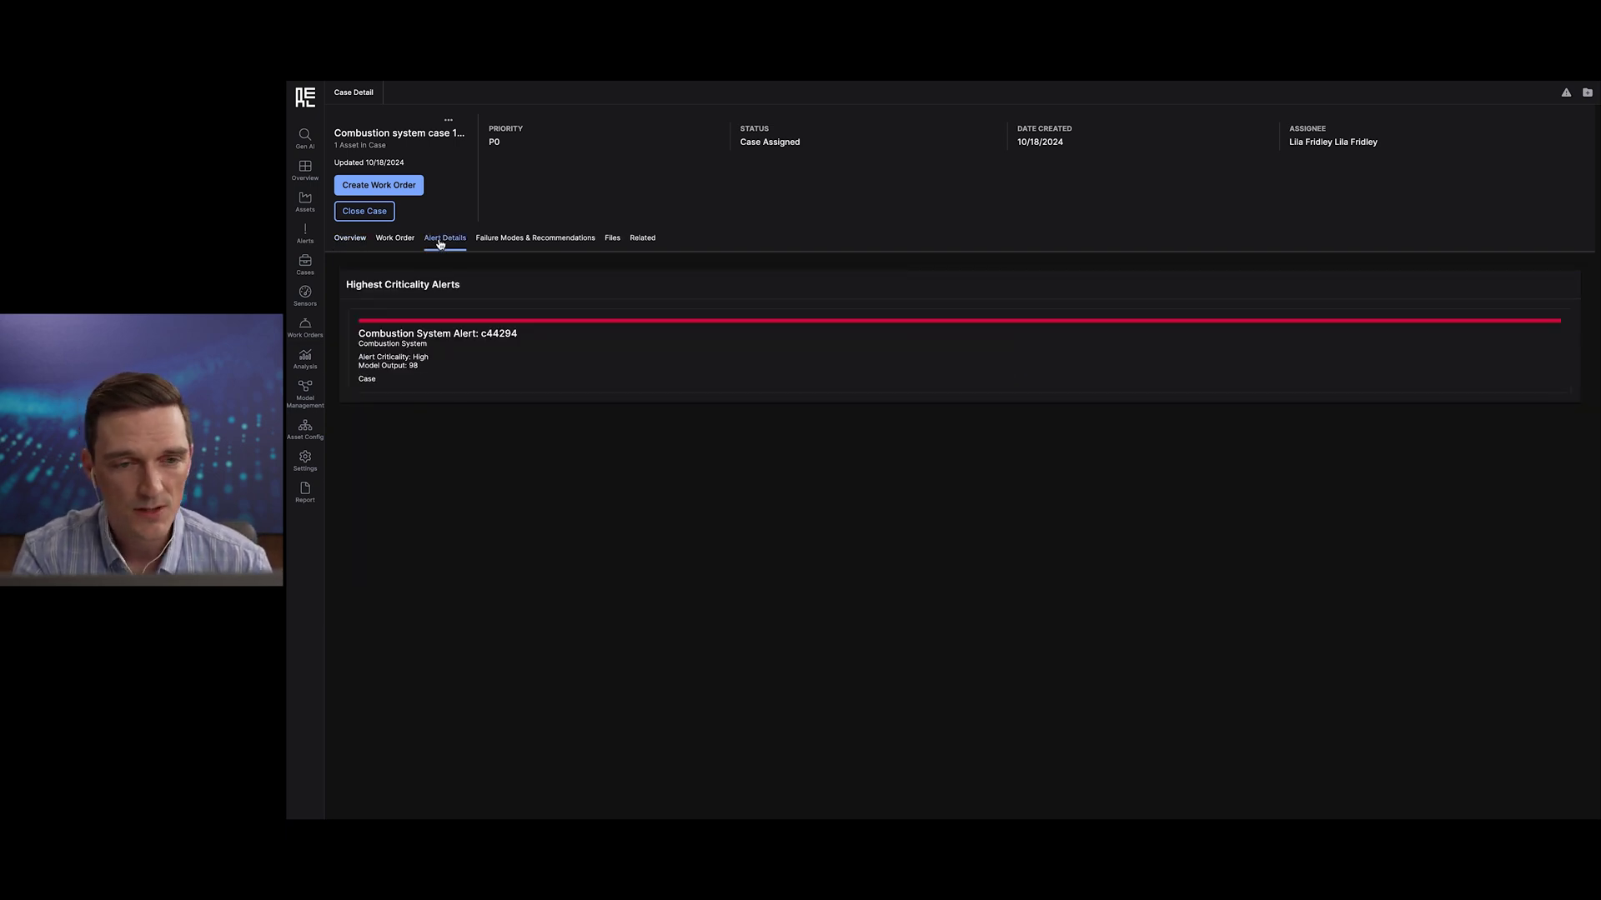
pyautogui.click(541, 241)
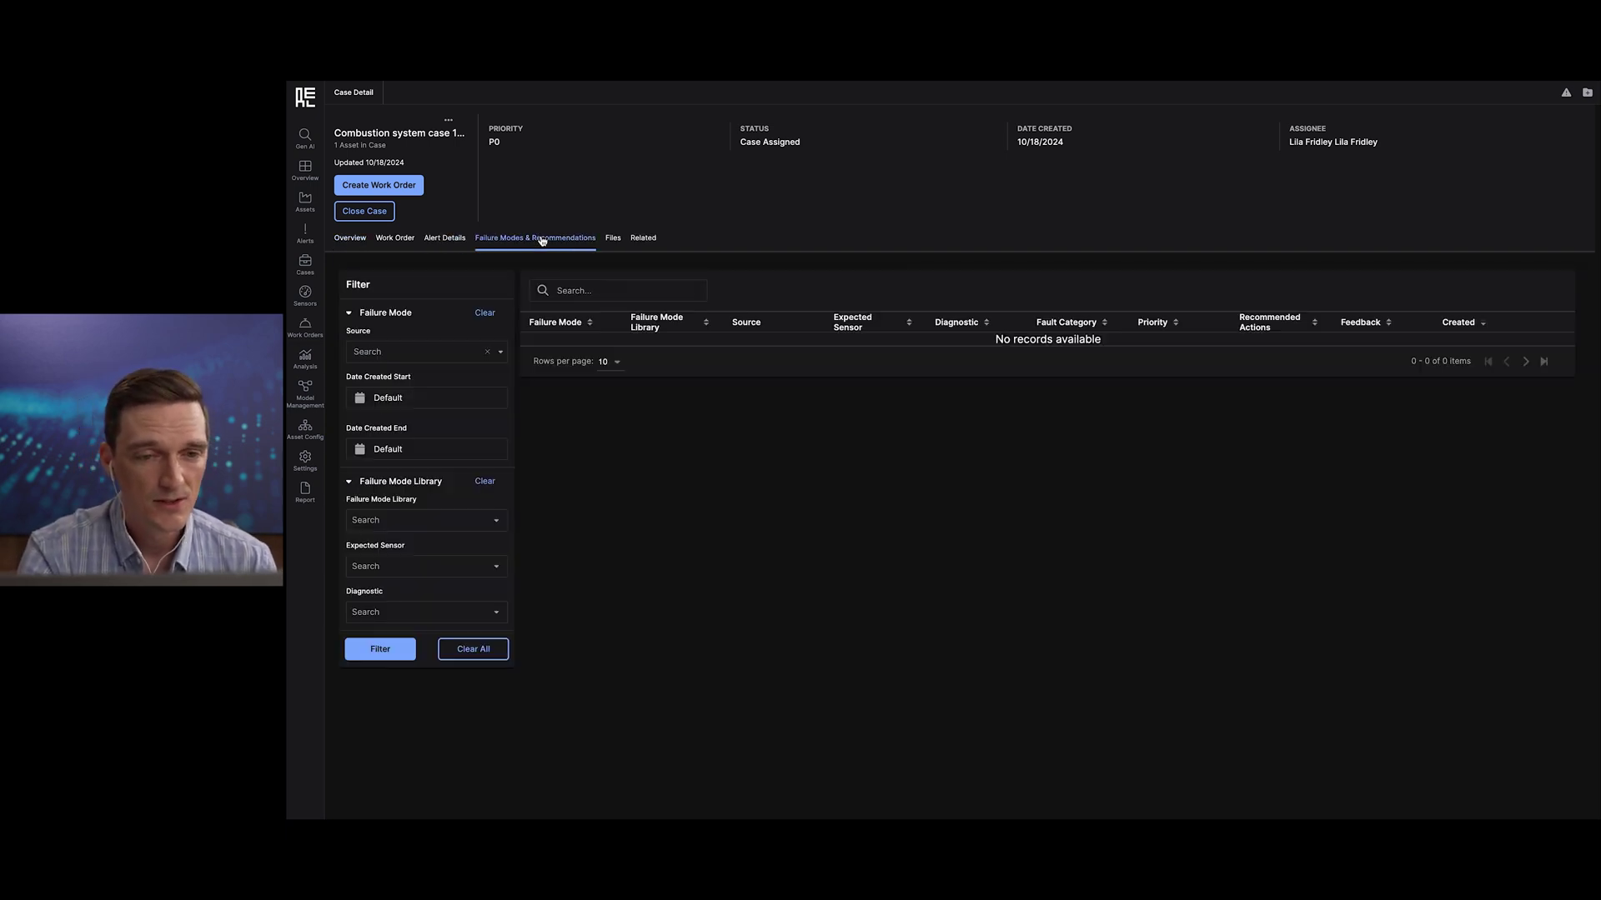
pyautogui.click(612, 240)
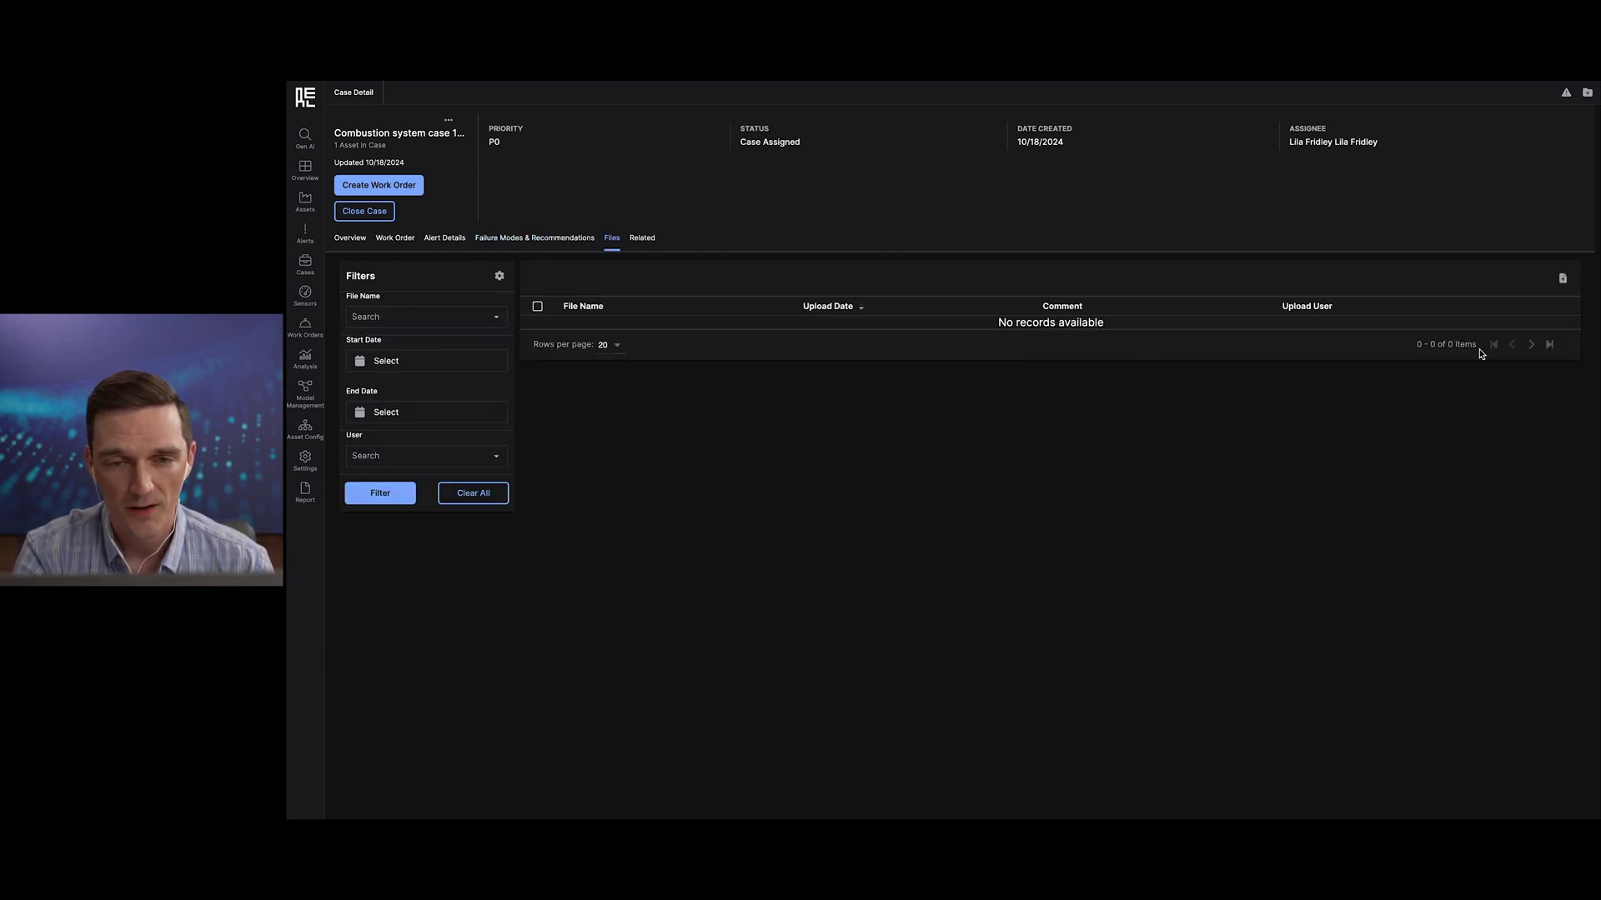
pyautogui.click(1563, 279)
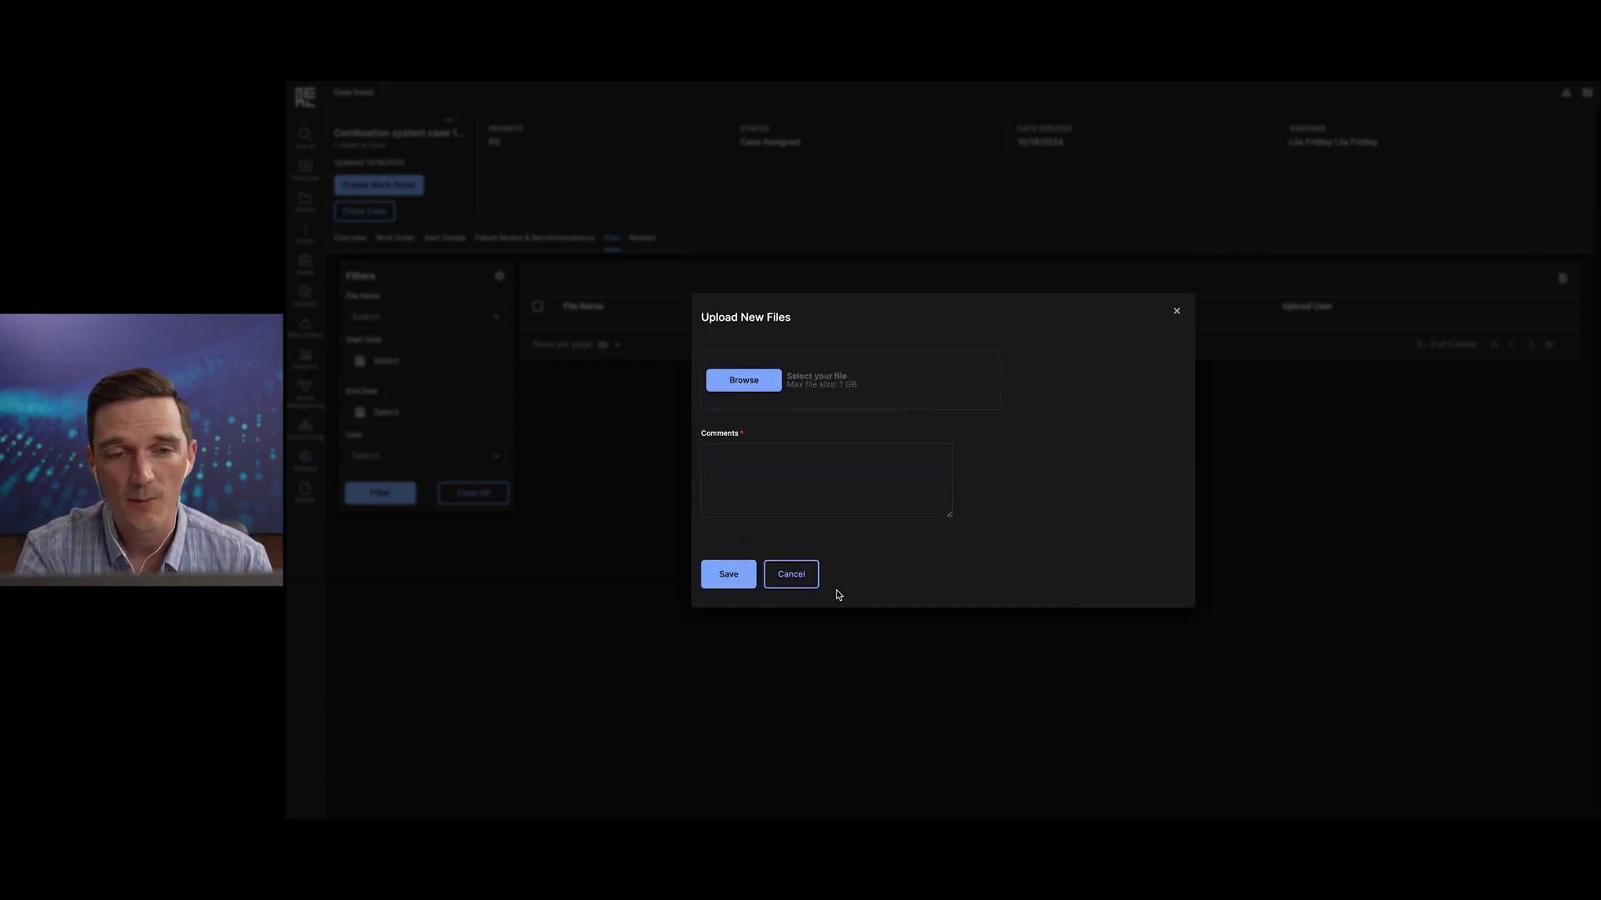
pyautogui.click(802, 581)
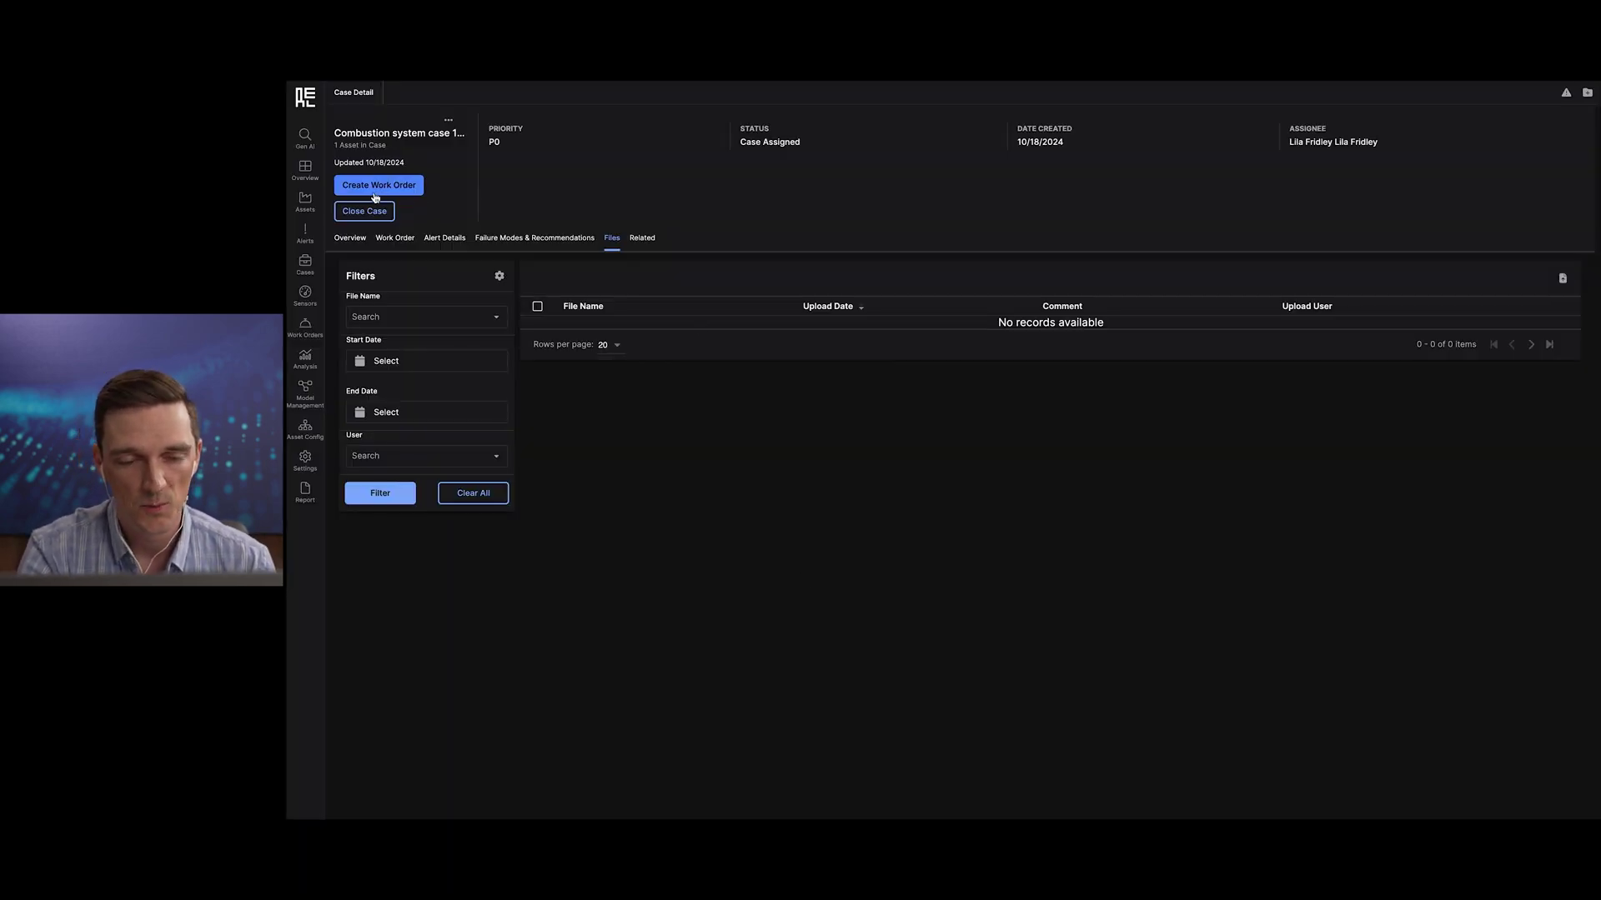
pyautogui.click(385, 184)
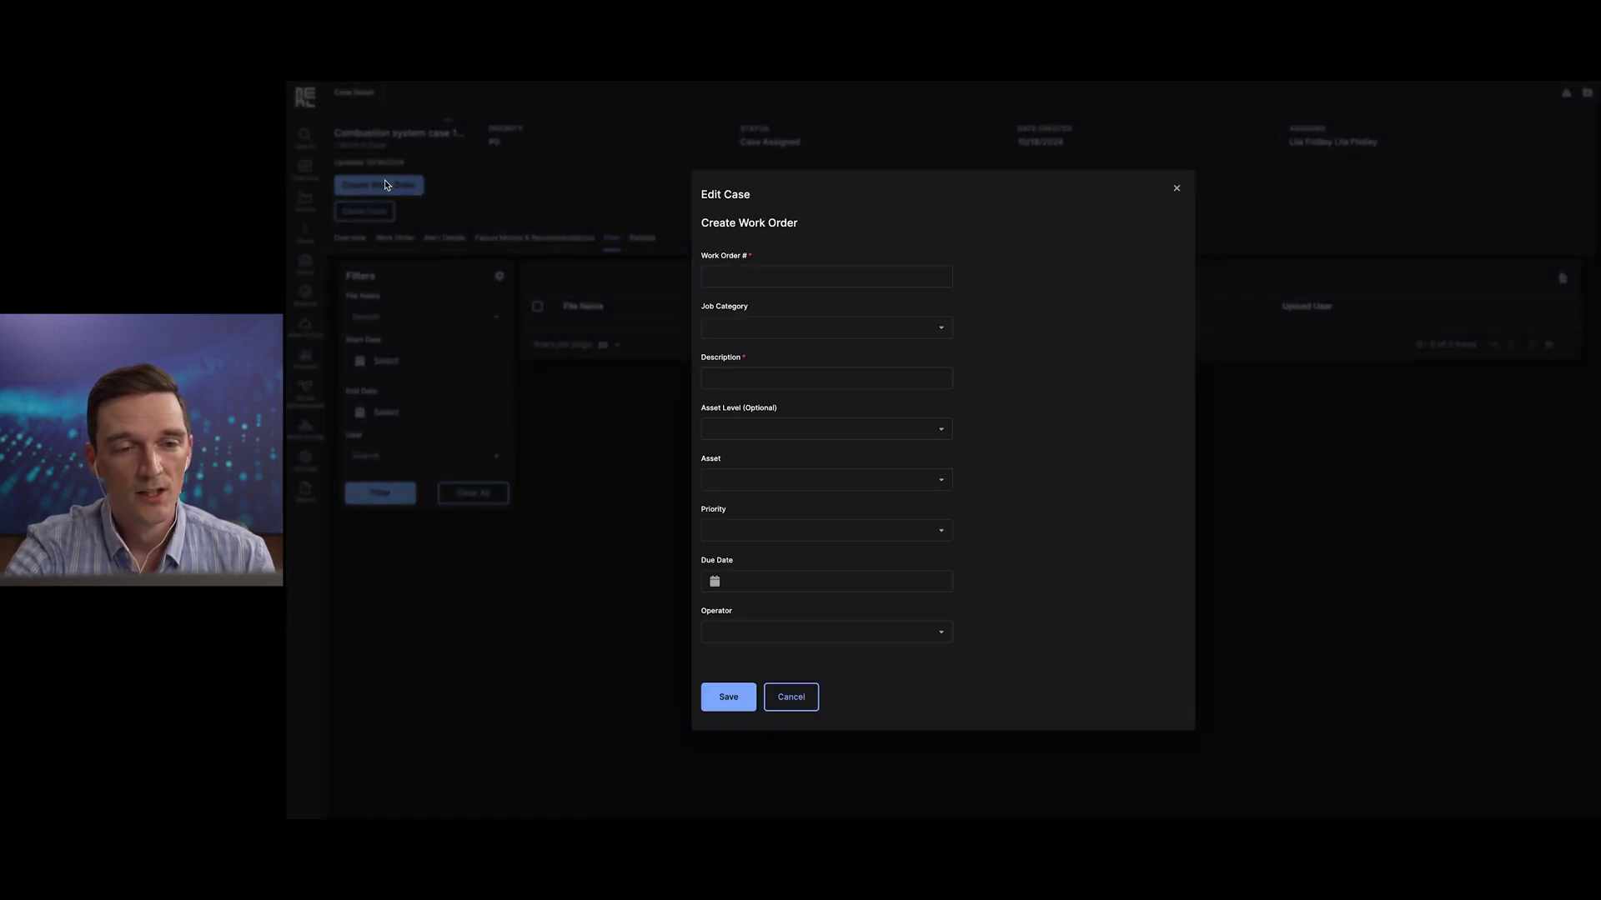
pyautogui.click(787, 699)
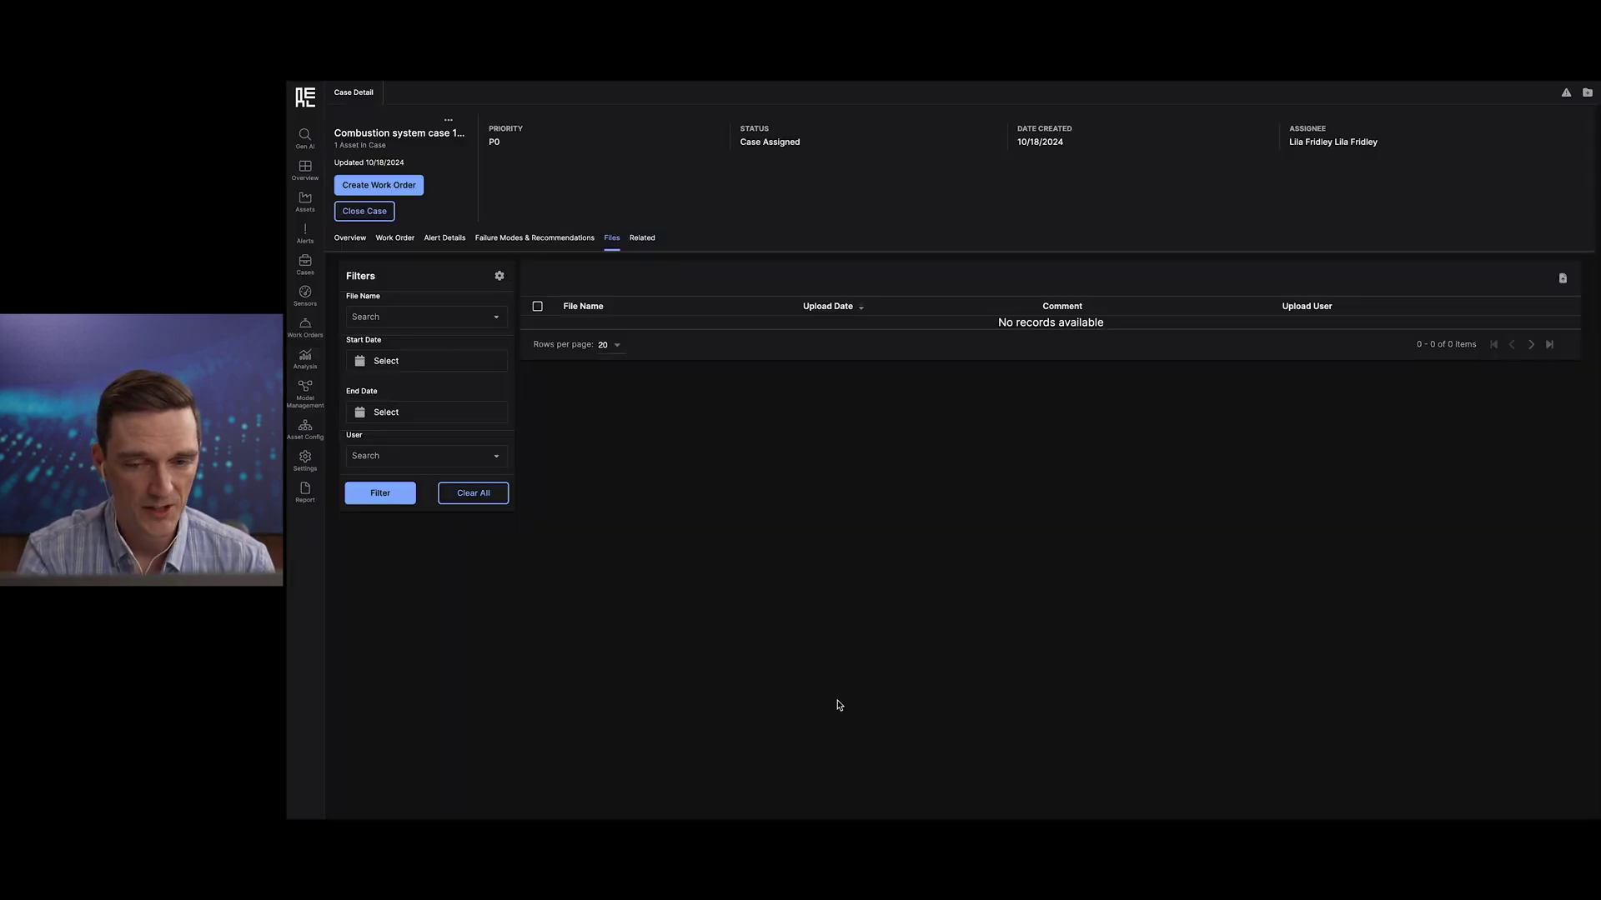